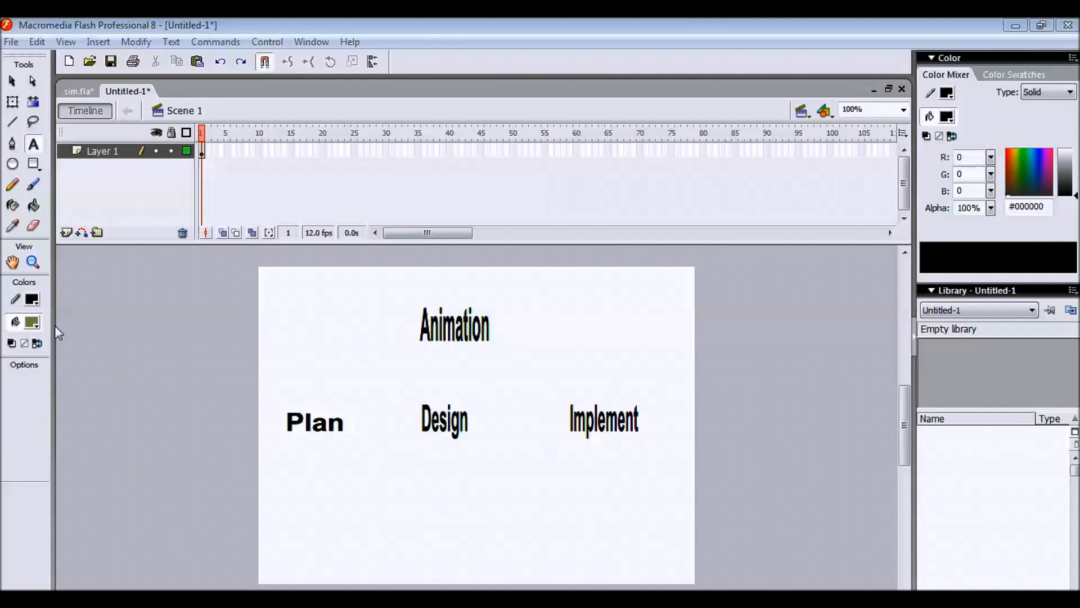
Step: Create a new blank document of the Flash Document type
left_click(11, 42)
left_click(11, 42)
left_click(37, 42)
mouse_move(11, 42)
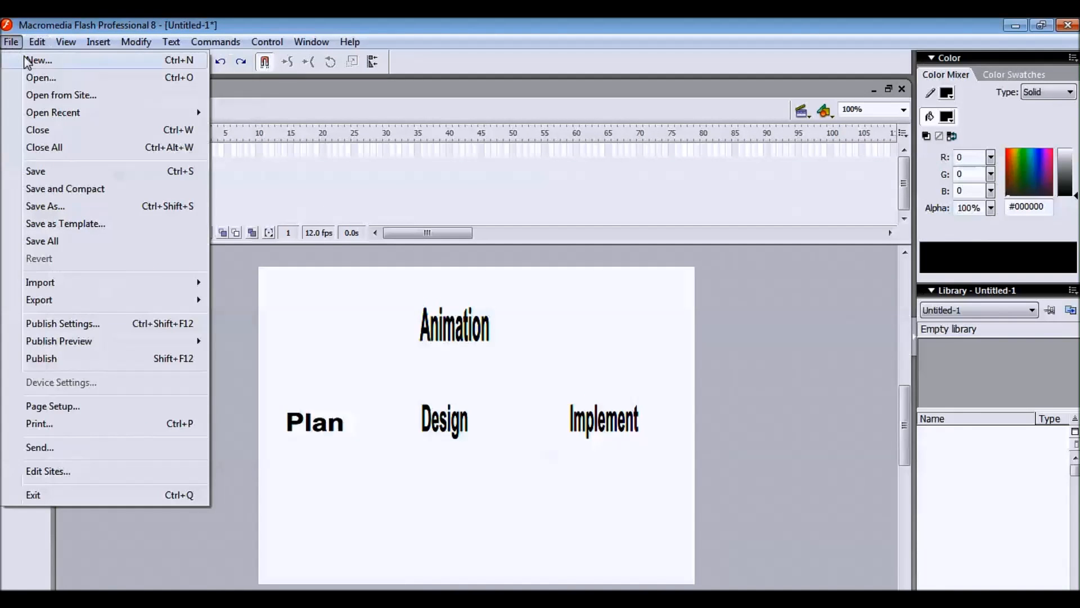
left_click(28, 60)
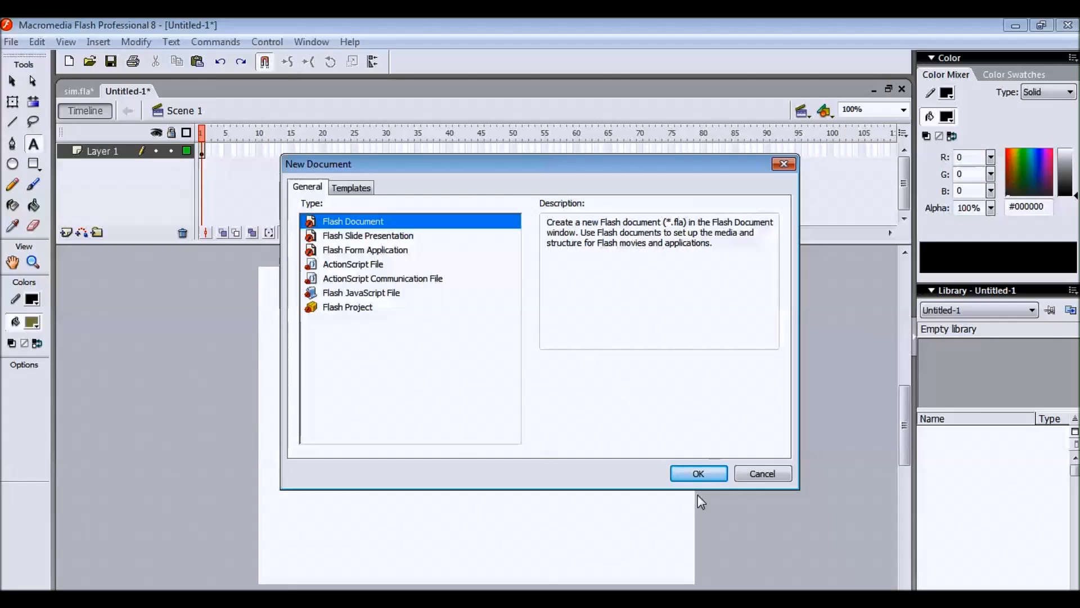
left_click(700, 474)
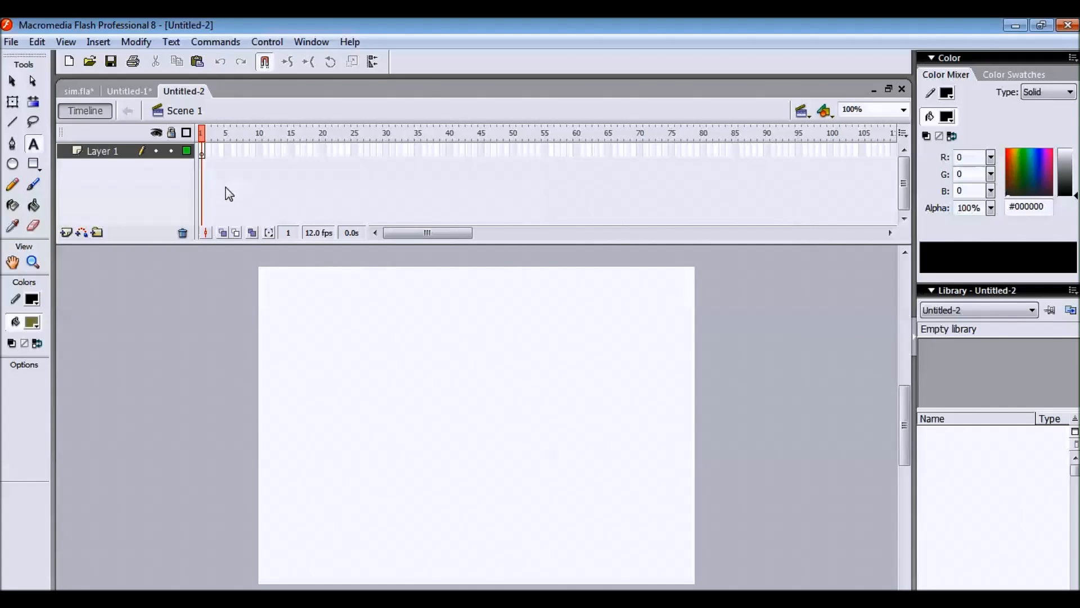
Step: Draw a circle with the Oval tool in frame 1 of Layer 1, in the left half of the stage
left_click(203, 153)
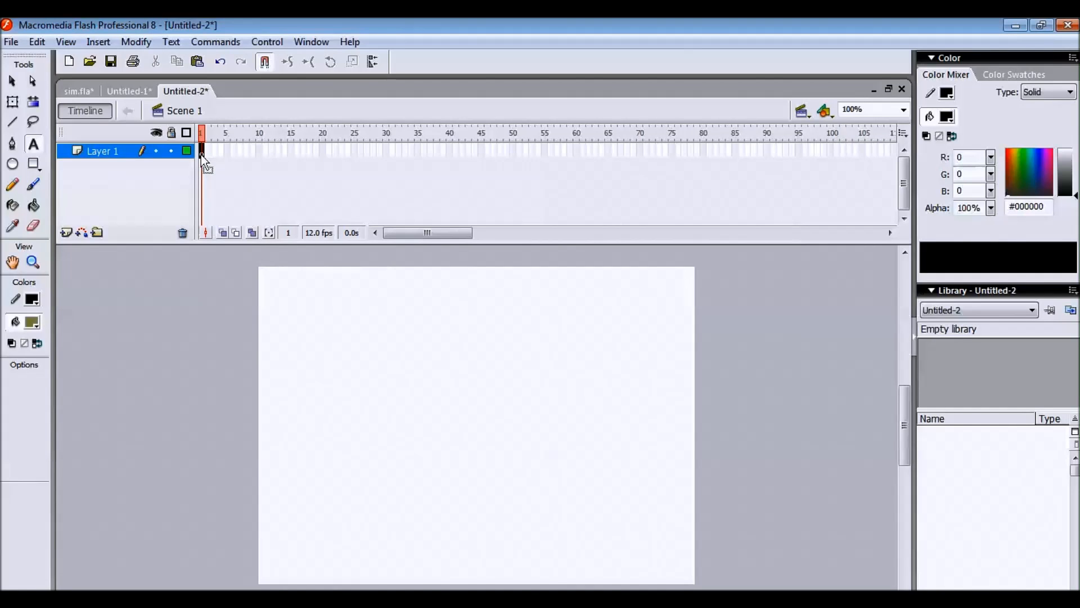
left_click(12, 167)
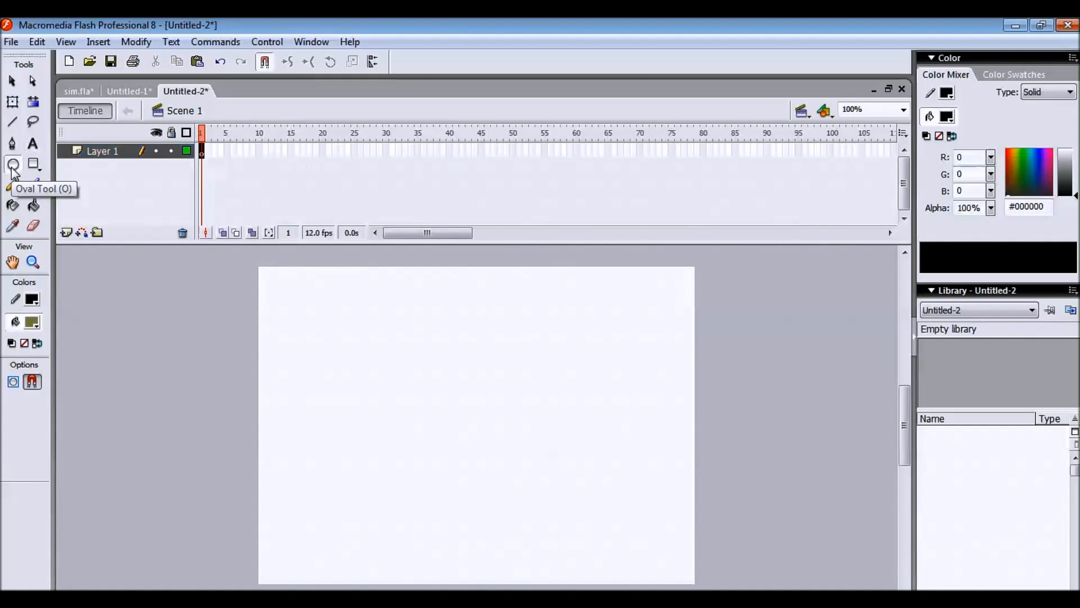
left_click_drag(298, 389, 377, 460)
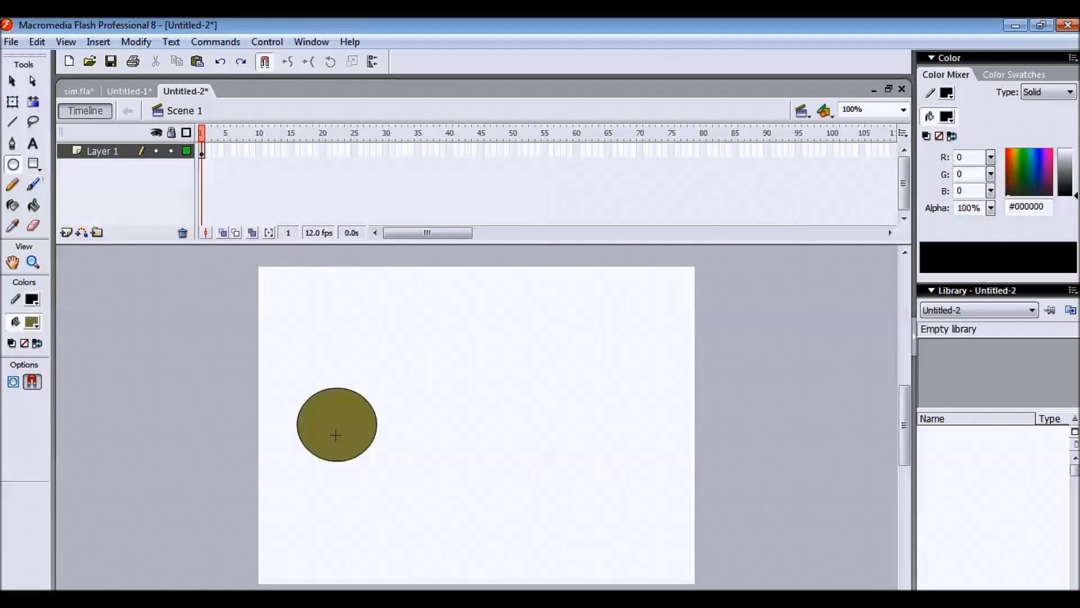
Step: Set the fill colour to blue #0000FF and recolour the circle's fill with the Paint Bucket tool
left_click(36, 325)
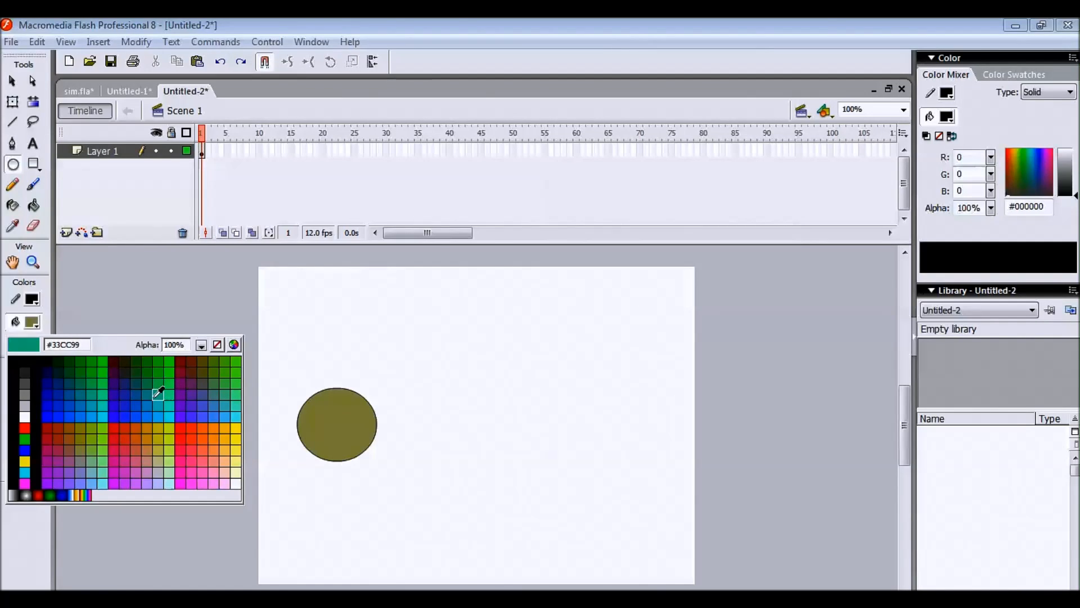
left_click(48, 414)
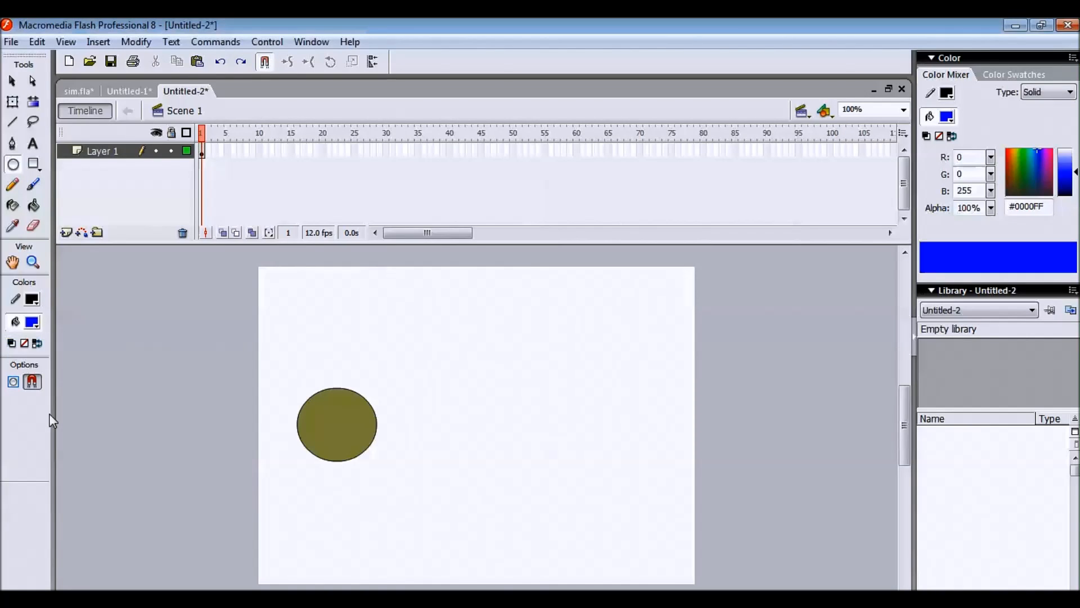
left_click(34, 207)
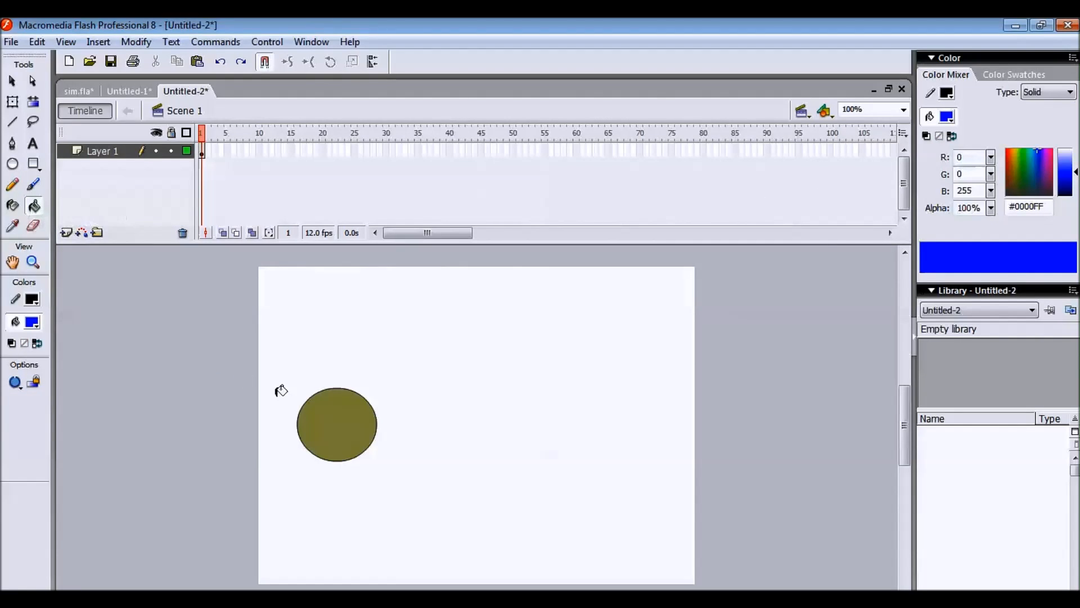
left_click(342, 405)
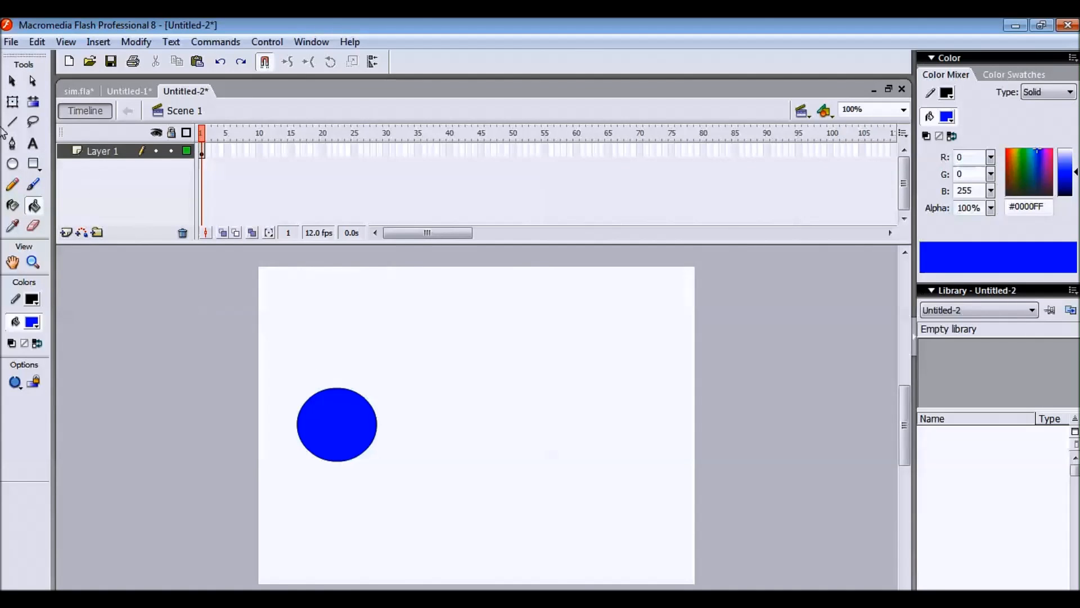
Step: Separate the blue fill from its black outline, delete the outline, and move the fill back onto the left side of the stage
left_click(12, 82)
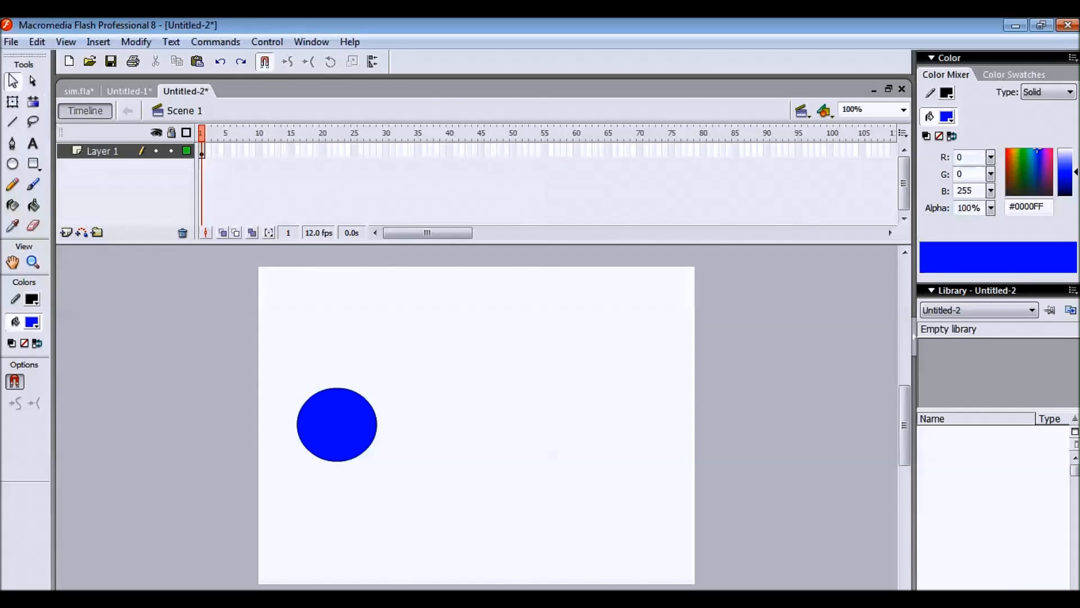
left_click_drag(342, 431, 188, 415)
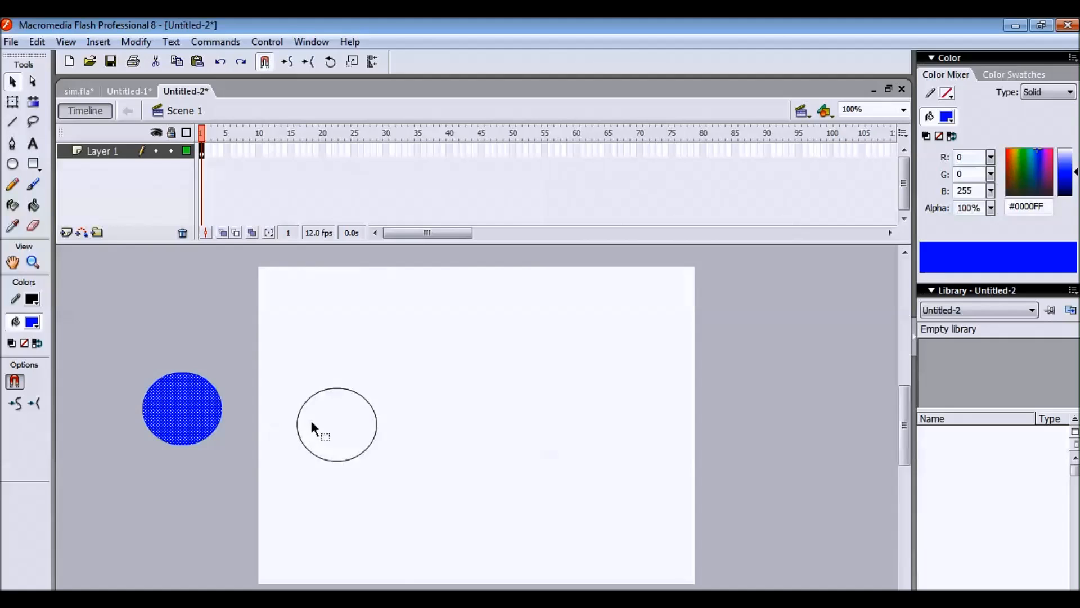
left_click(223, 460)
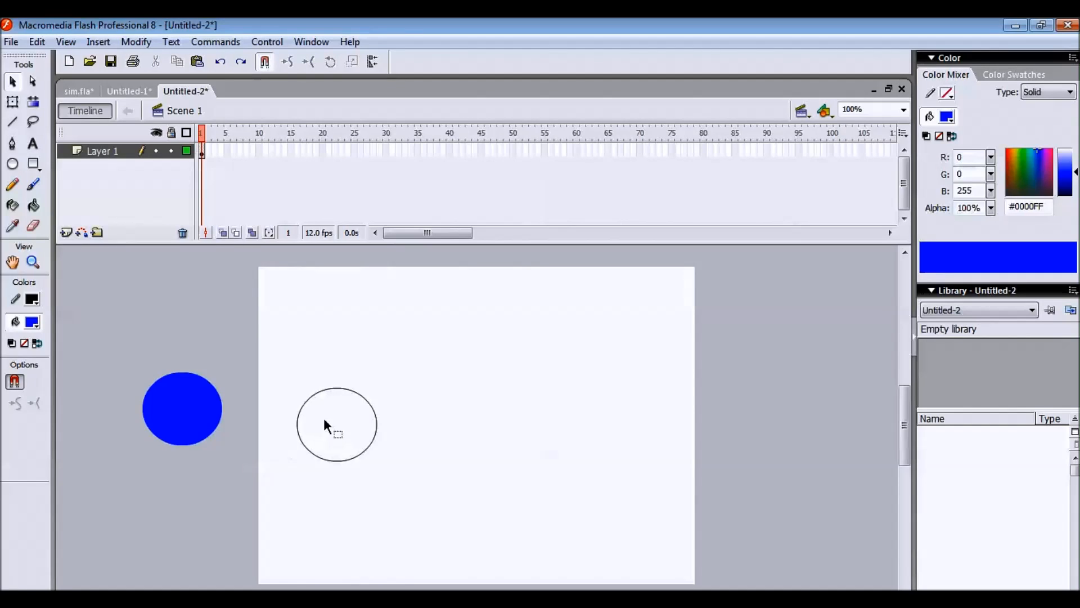
left_click(323, 390)
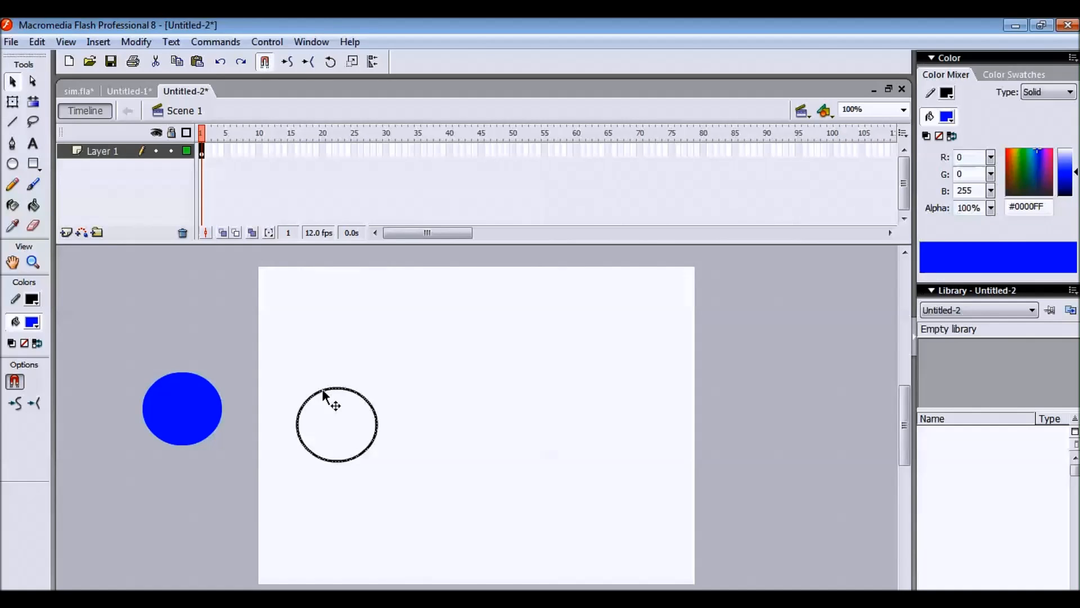
left_click_drag(323, 391, 341, 423)
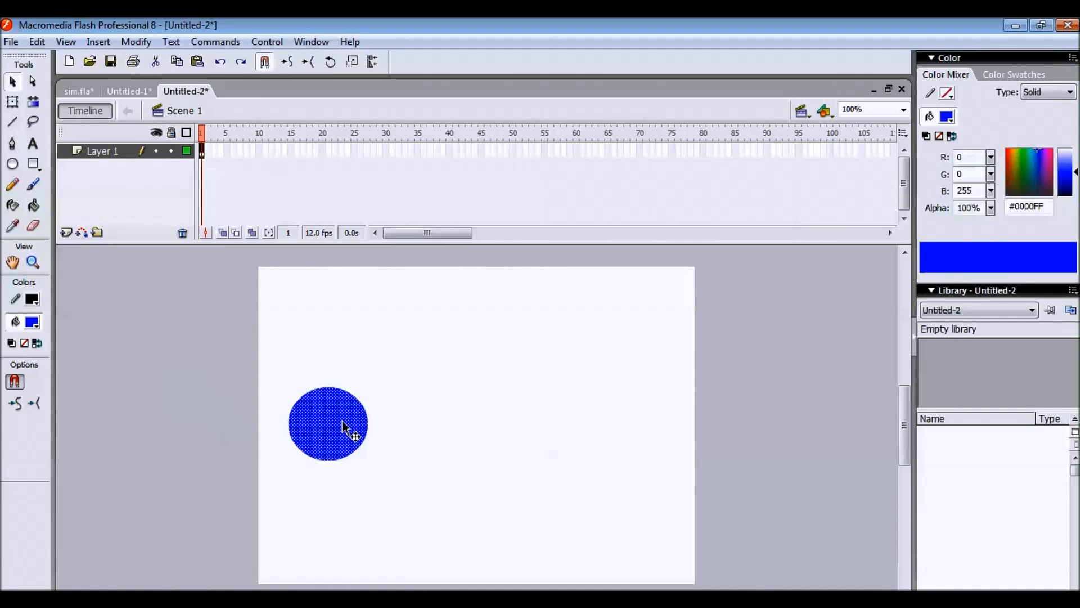
left_click(401, 441)
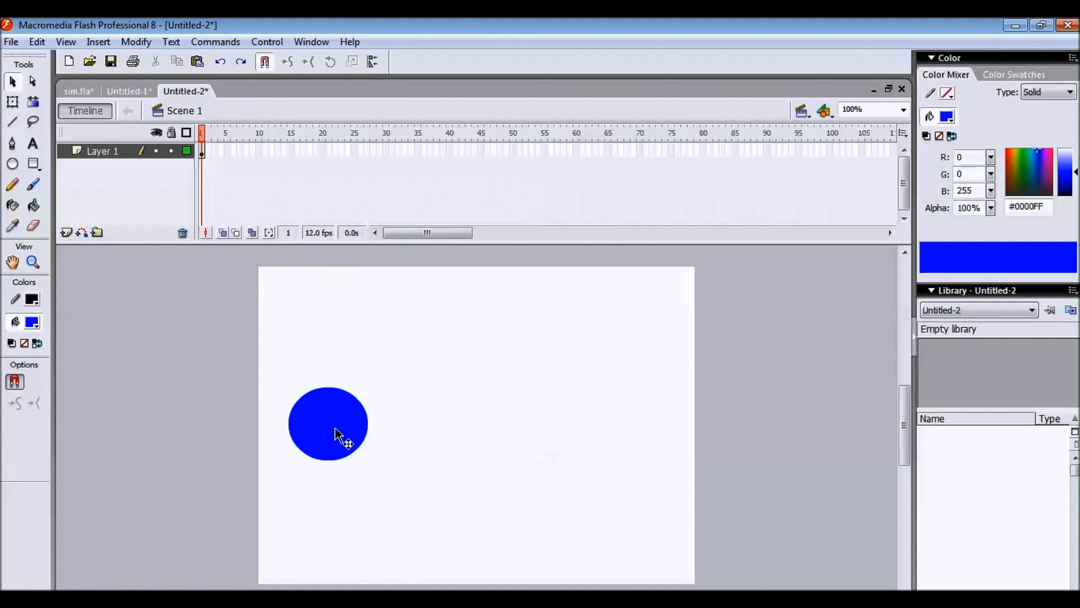
Step: Convert the blue circle to a Graphic symbol named sym1
right_click(335, 430)
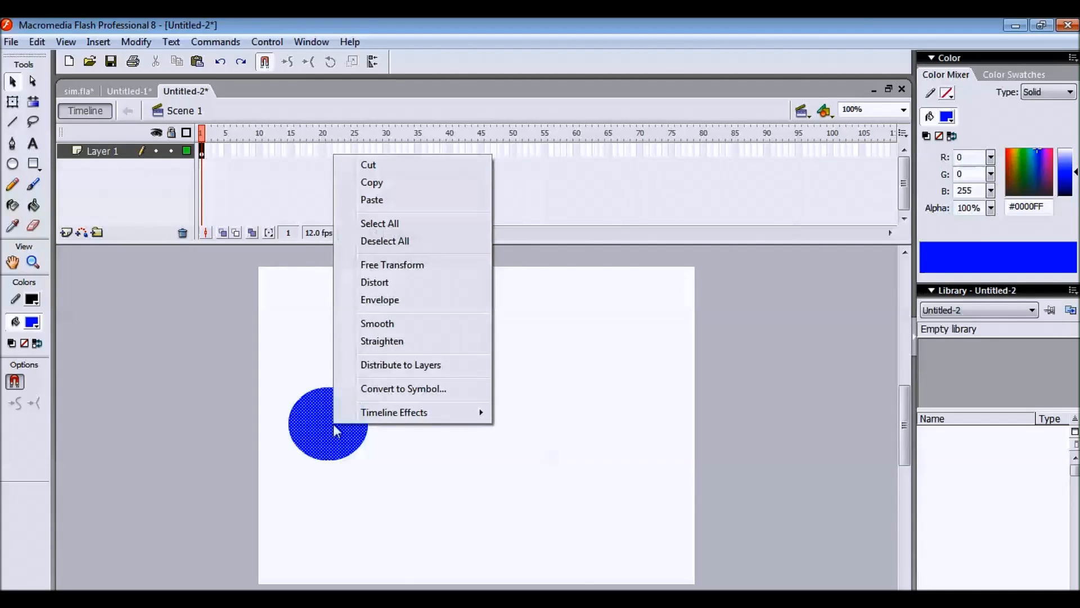
left_click(379, 394)
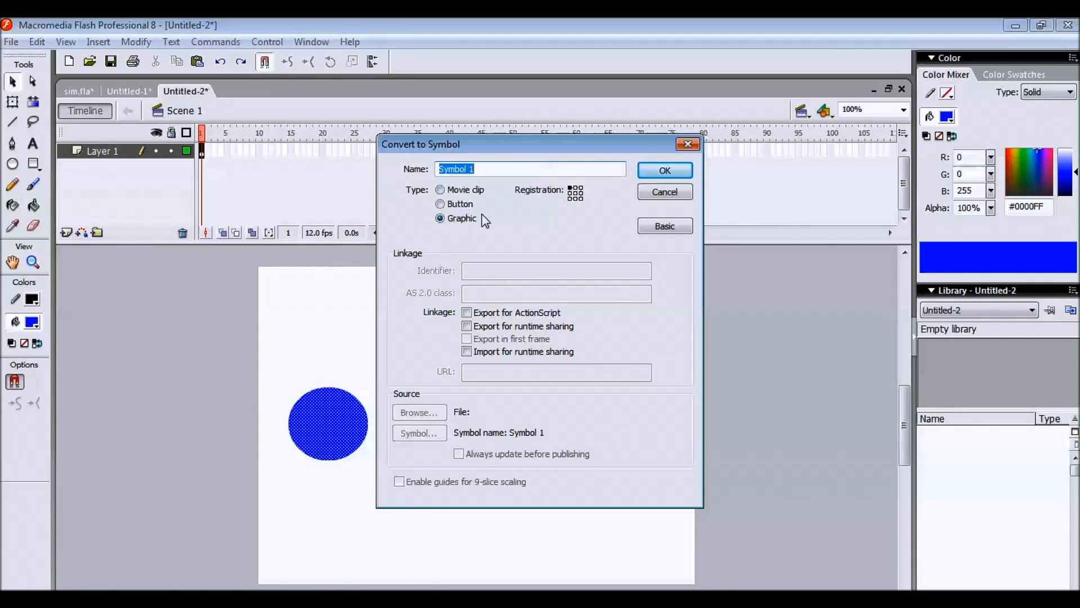
left_click_drag(480, 171, 440, 173)
key("BackSpace")
type("sym1")
left_click(665, 170)
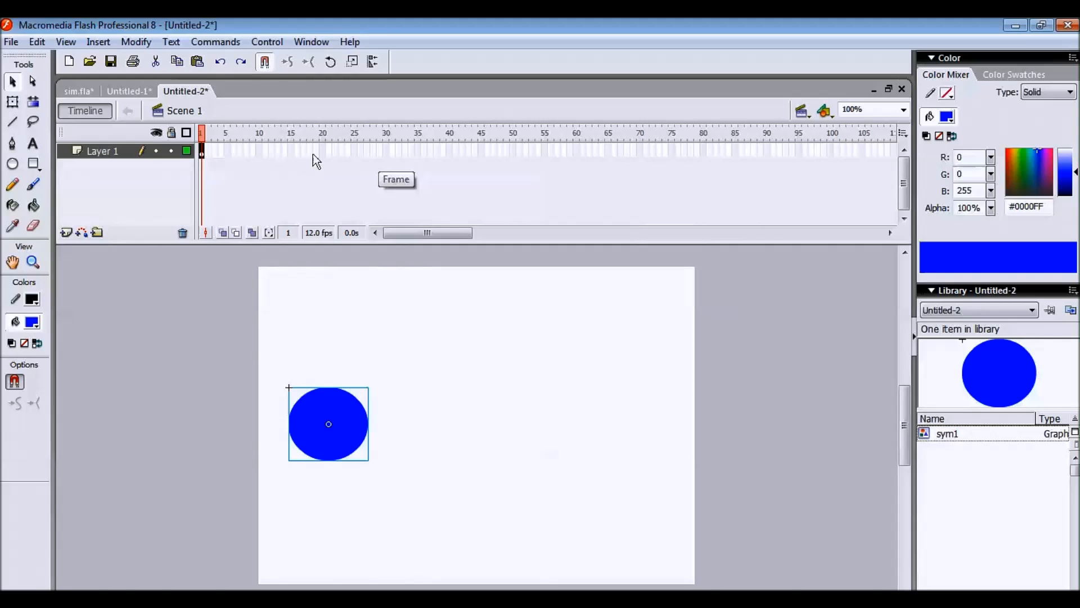
Step: Insert a keyframe at frame 30 of Layer 1
left_click(385, 151)
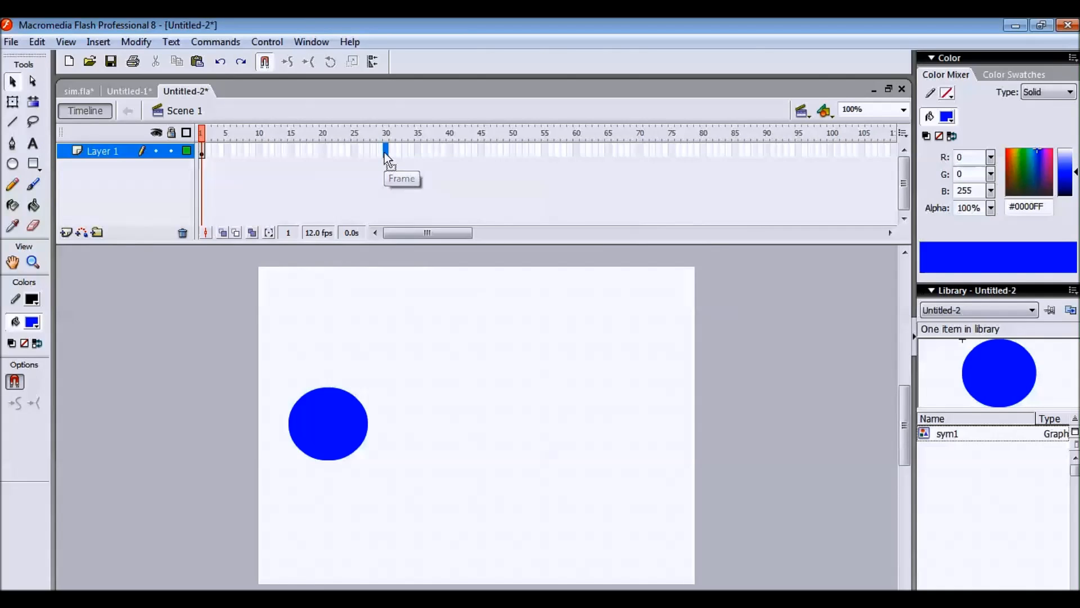
right_click(386, 155)
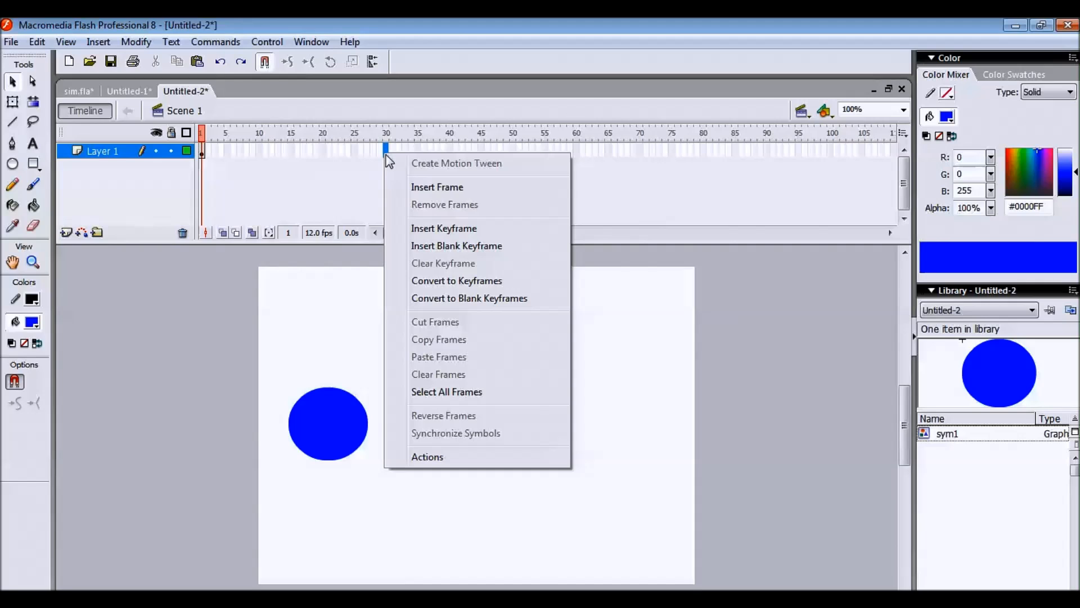
left_click(466, 228)
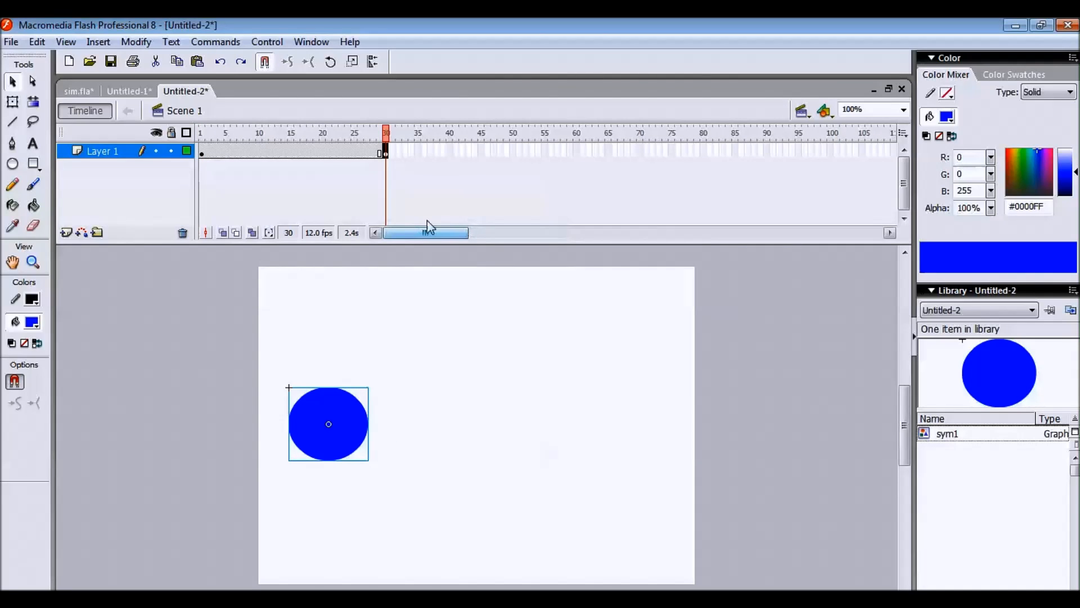
Step: At frame 30, move the blue circle straight across to the right side of the stage
left_click_drag(386, 133, 202, 155)
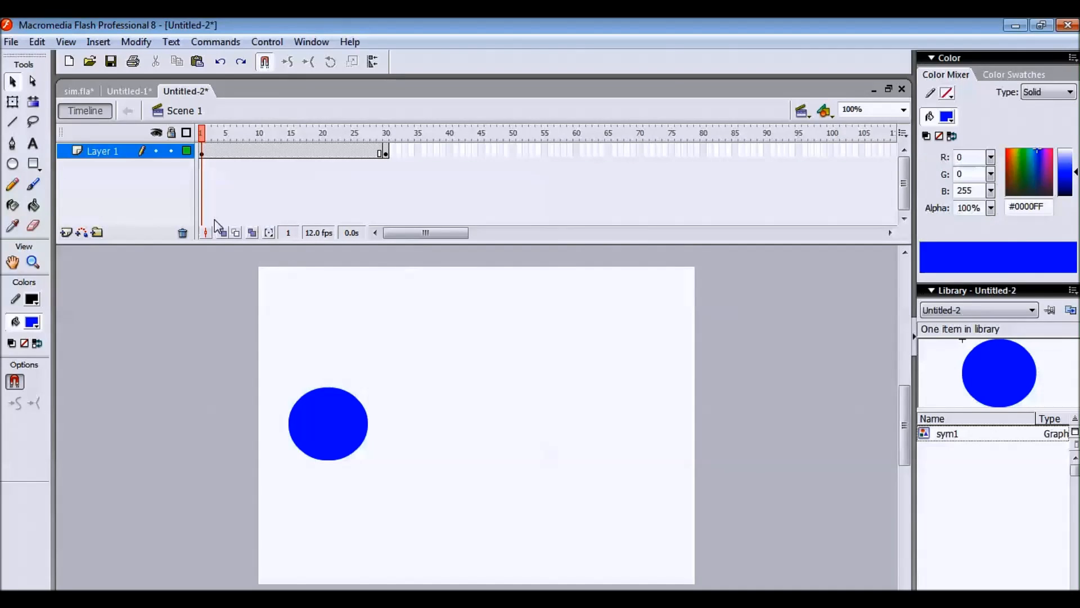
left_click_drag(197, 134, 389, 165)
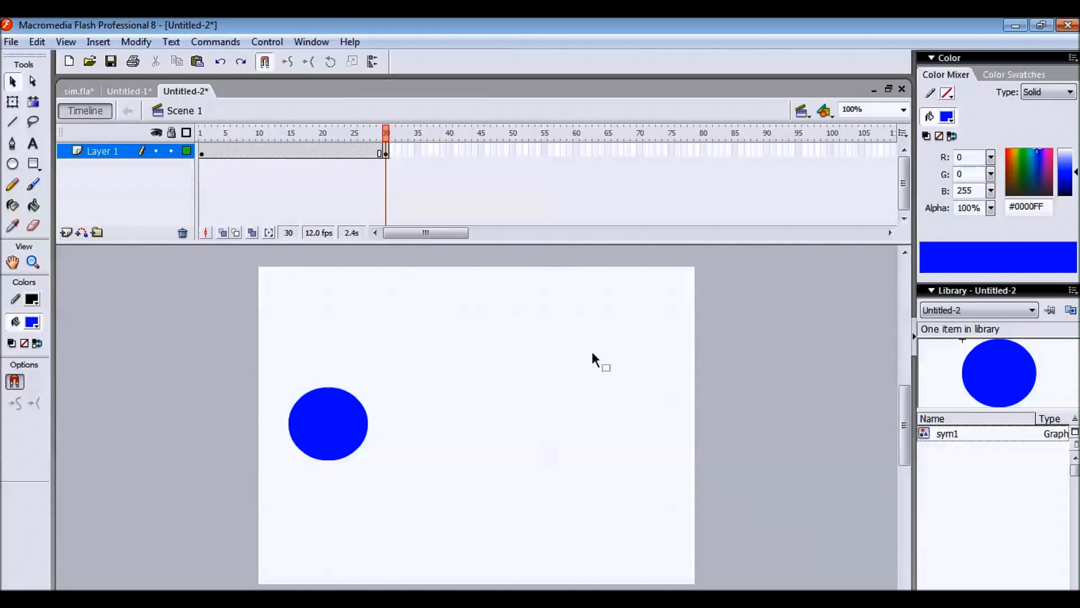
left_click_drag(330, 429, 619, 428)
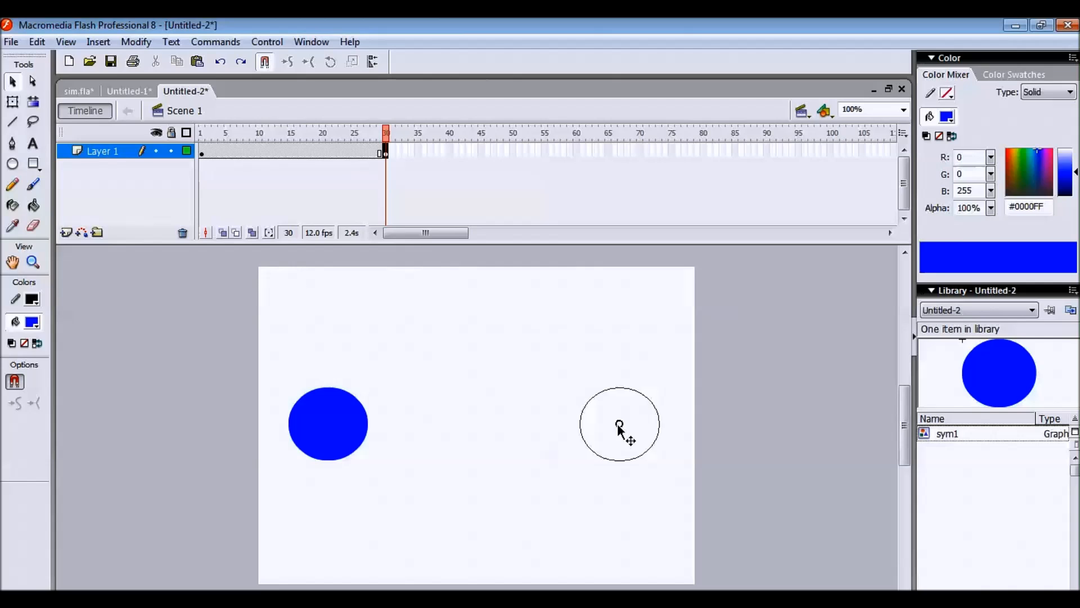
left_click_drag(618, 423, 619, 425)
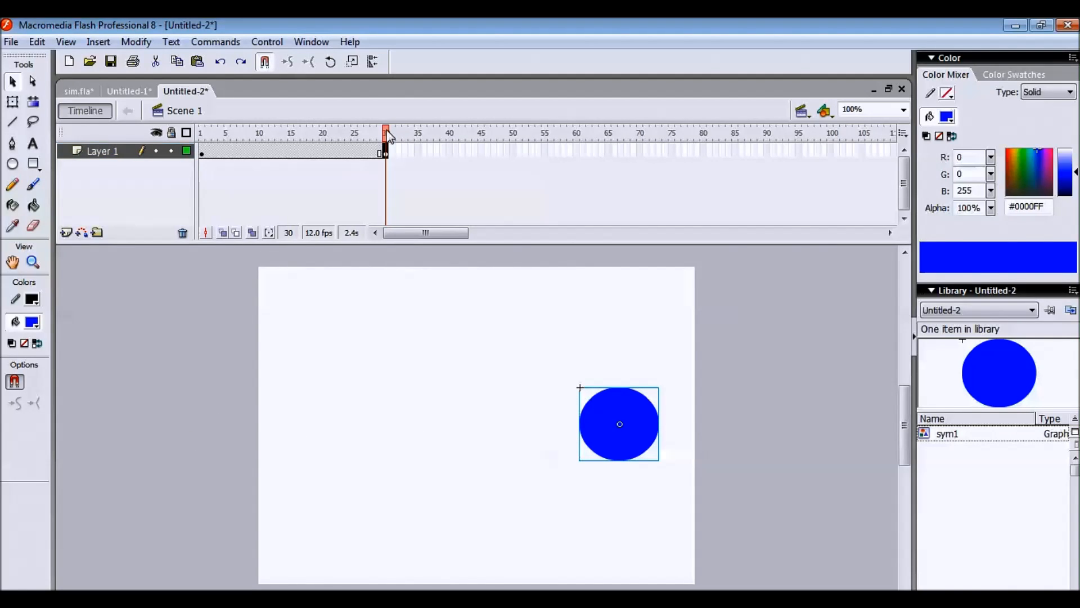
Step: Create a motion tween across frames 1 to 30 of Layer 1
left_click(351, 133)
left_click_drag(351, 132, 194, 132)
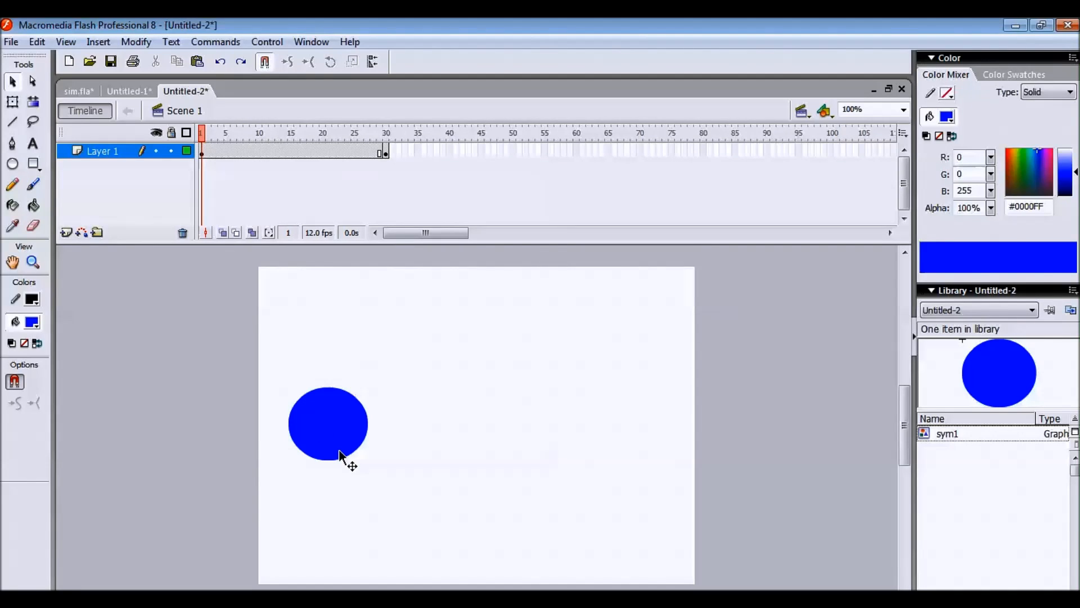
left_click_drag(203, 133, 174, 189)
left_click(201, 151)
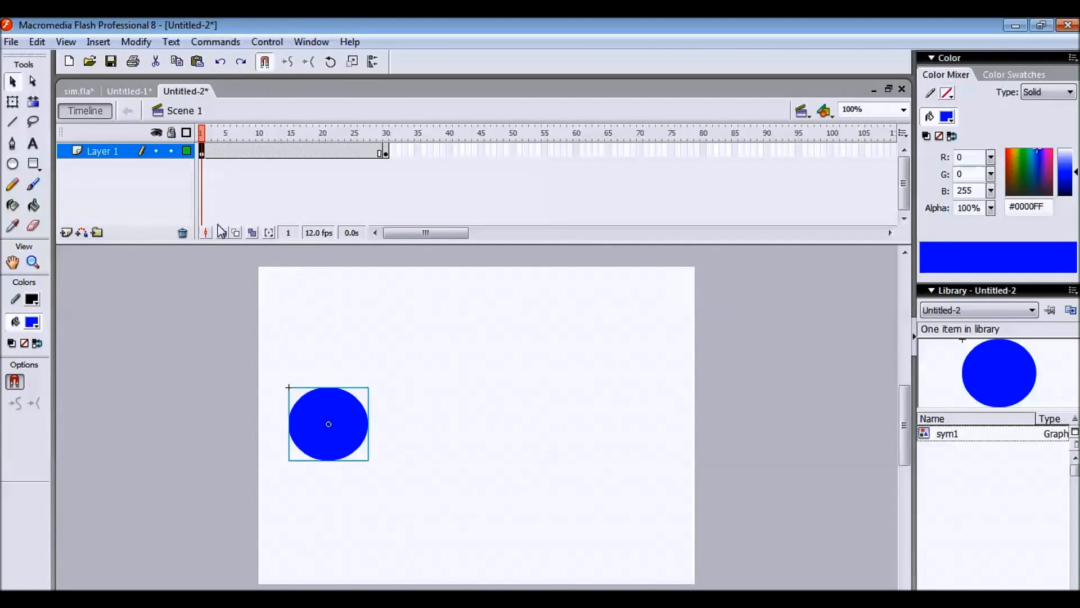
left_click(385, 151, "shift")
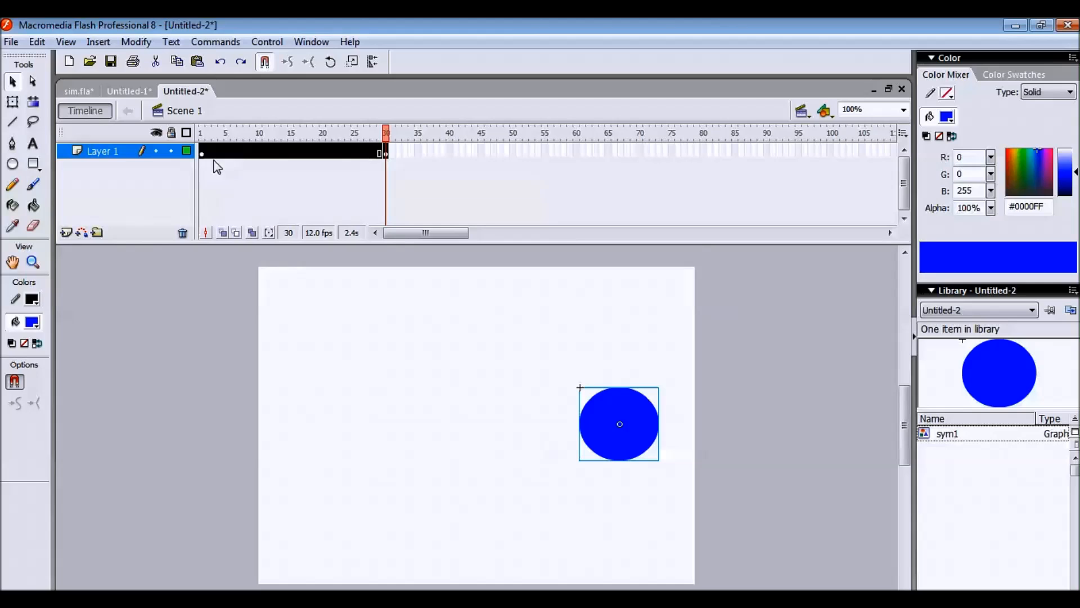
right_click(279, 153)
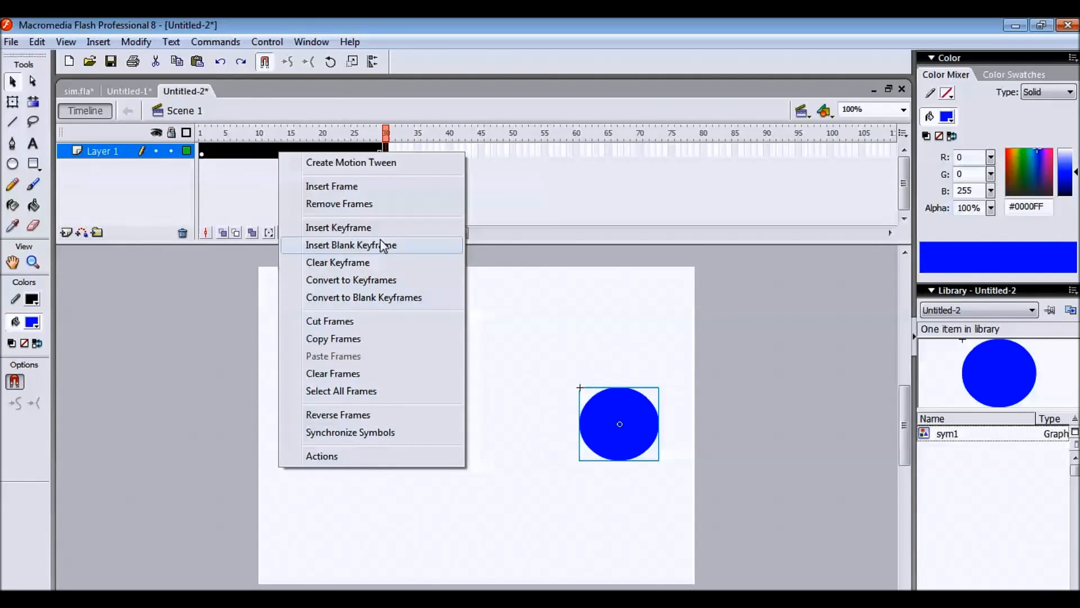
left_click(361, 163)
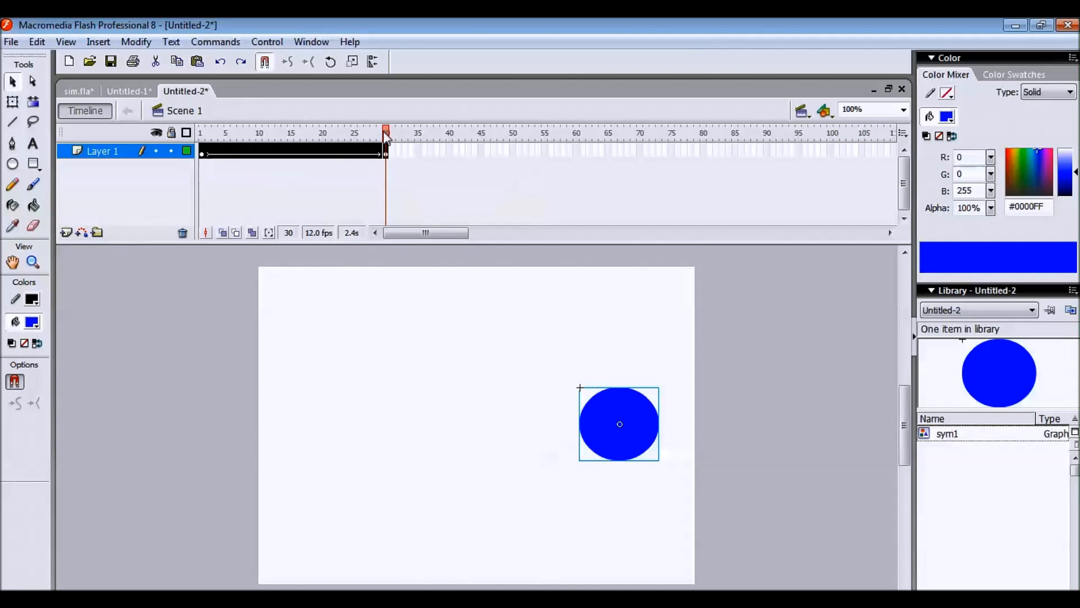
Step: Scrub the tween back to frame 1, run Test Movie to watch the circle's animation, and close the preview
left_click_drag(385, 135, 204, 168)
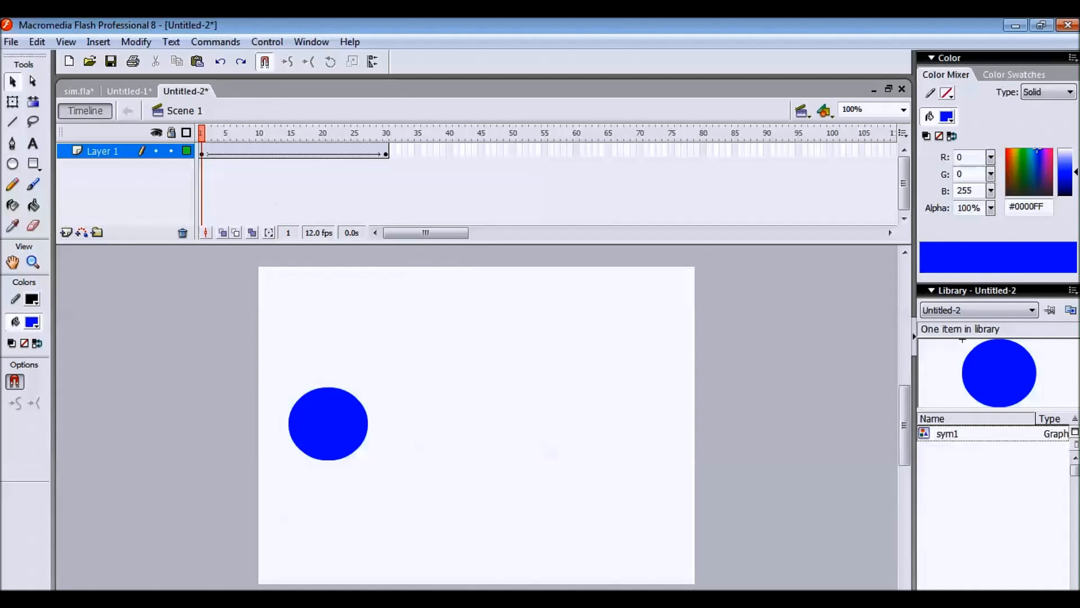
left_click(267, 42)
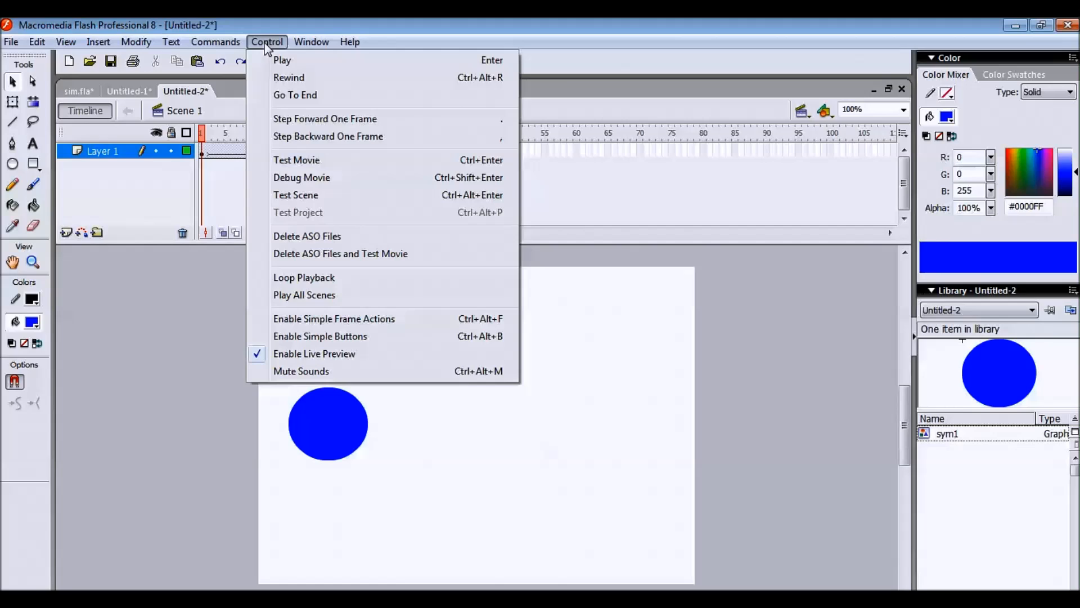
left_click(362, 165)
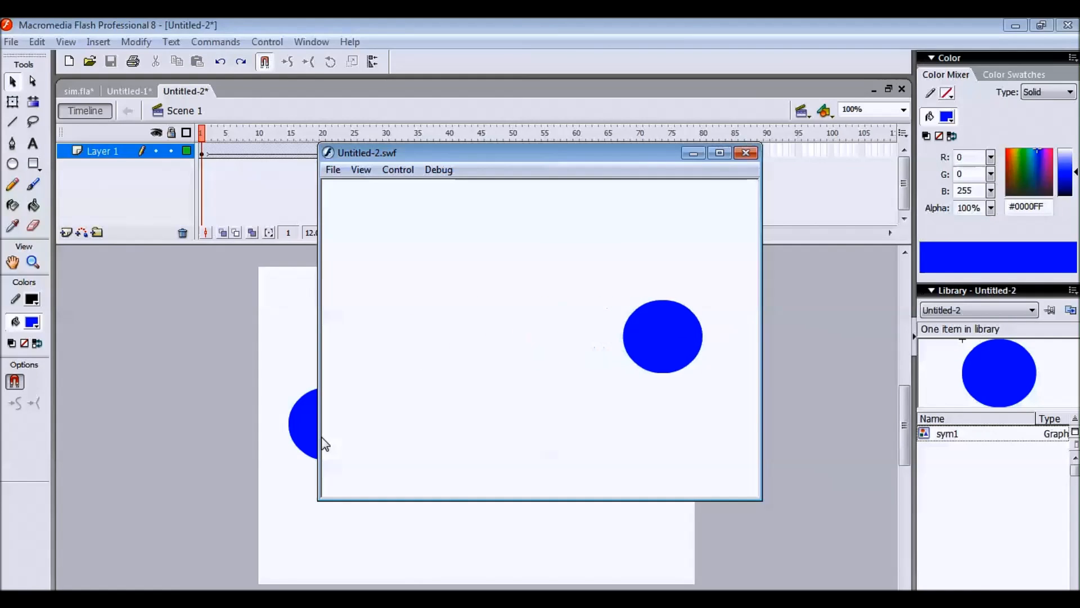
left_click(746, 153)
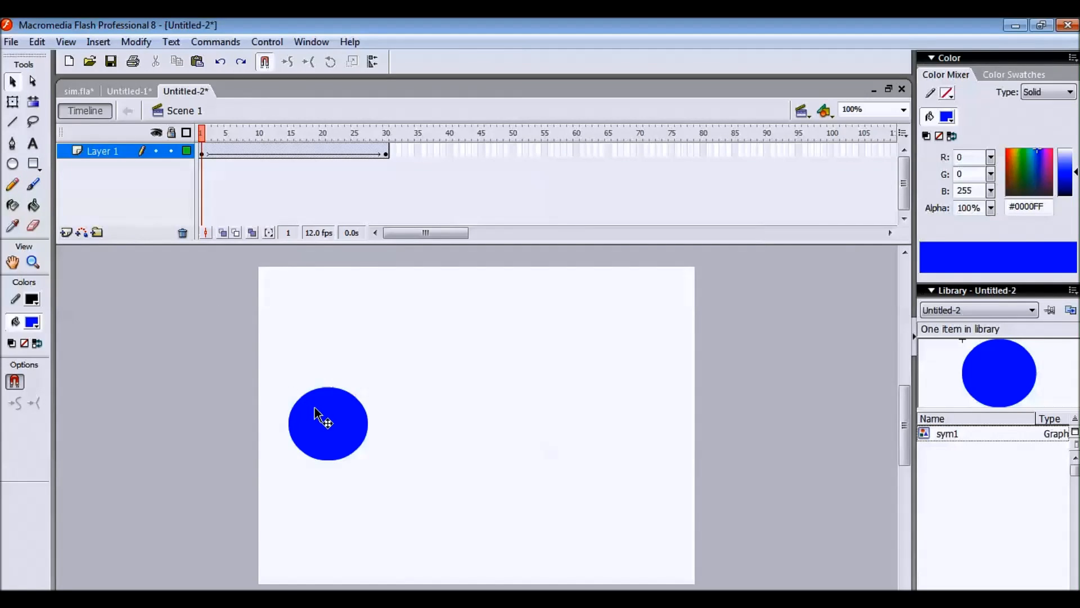
Step: Review the circle symbol's options, its start and end keyframes at frames 1 and 30, and the frame commands available on the tween
right_click(348, 434)
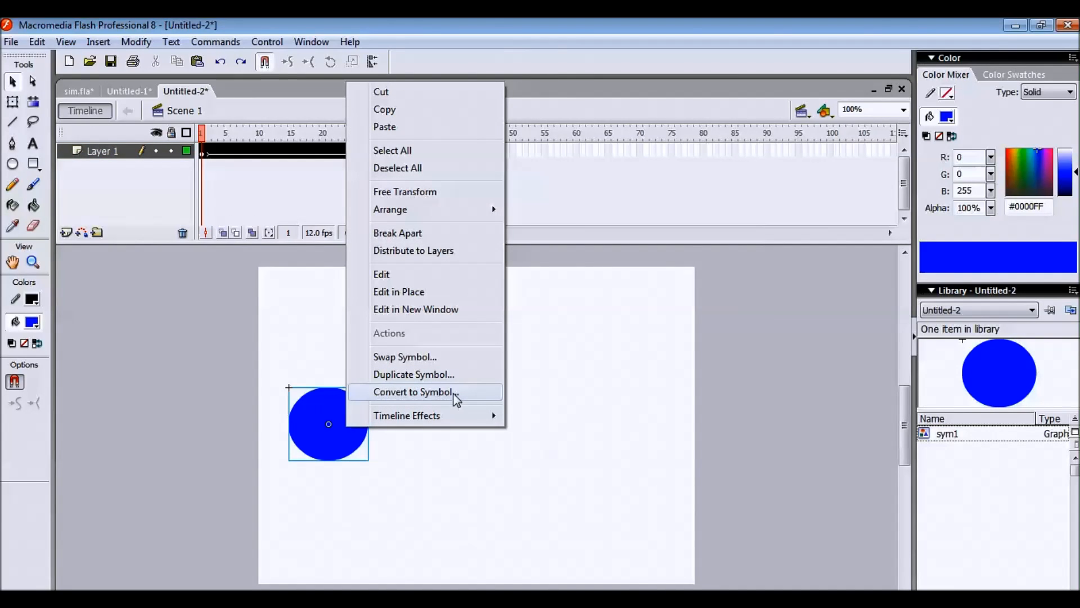
left_click(824, 420)
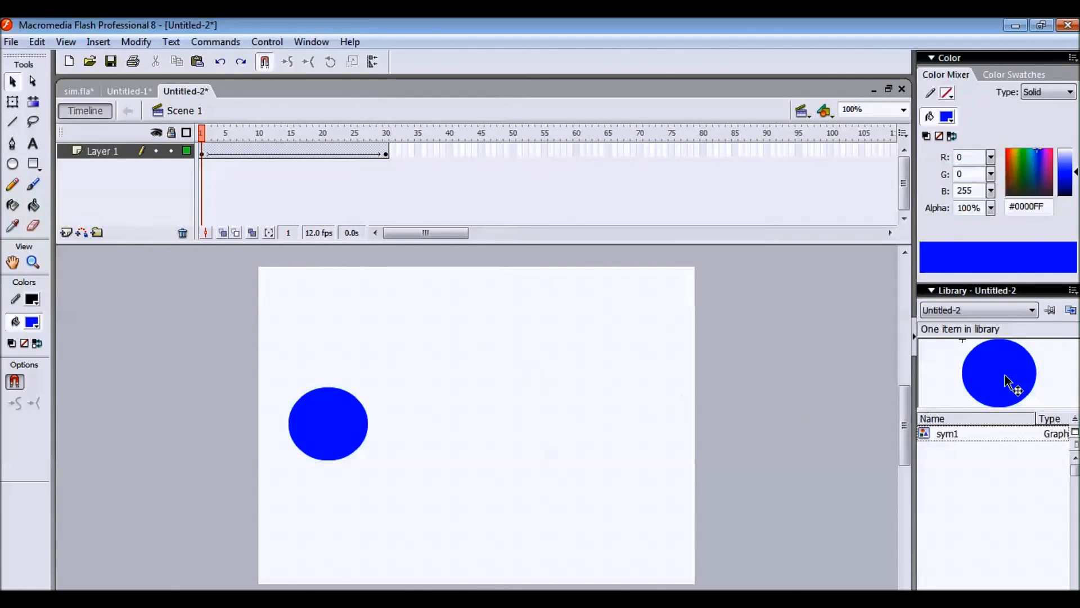
left_click_drag(1006, 382, 455, 332)
right_click(387, 152)
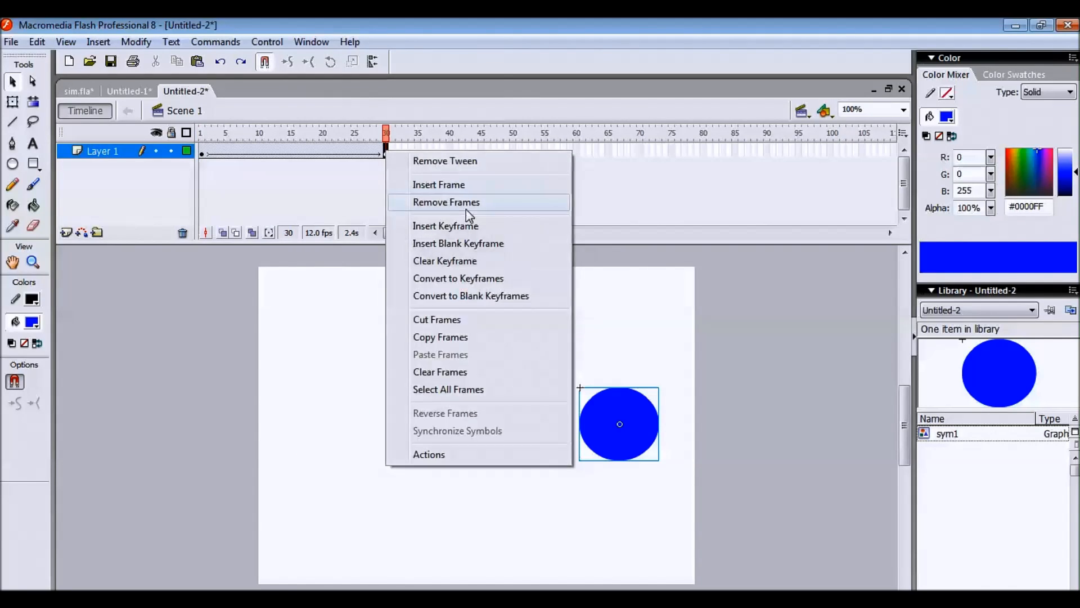
left_click(170, 298)
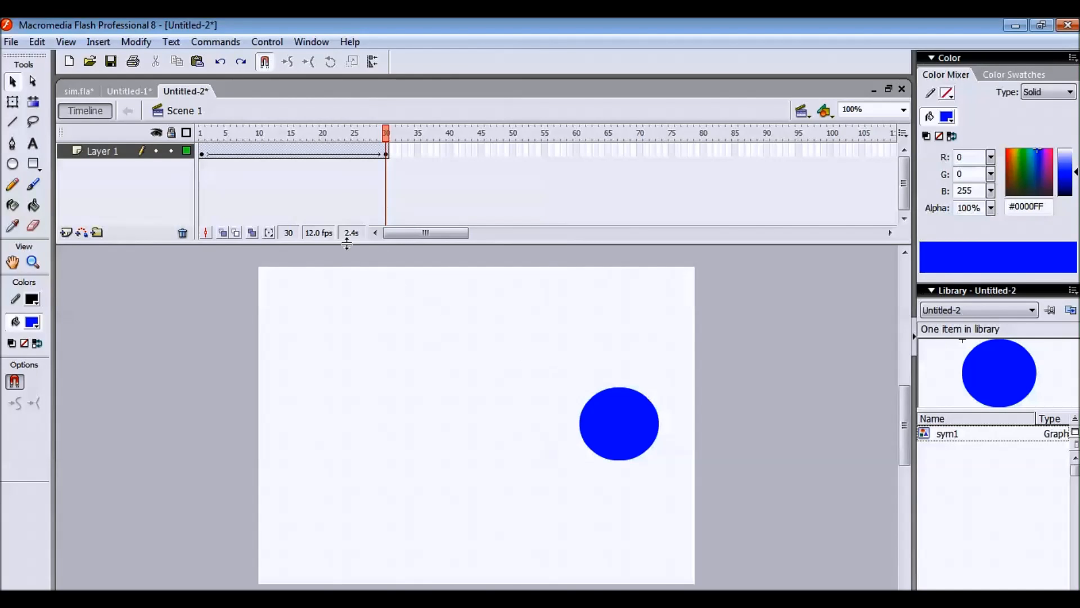
left_click(202, 152)
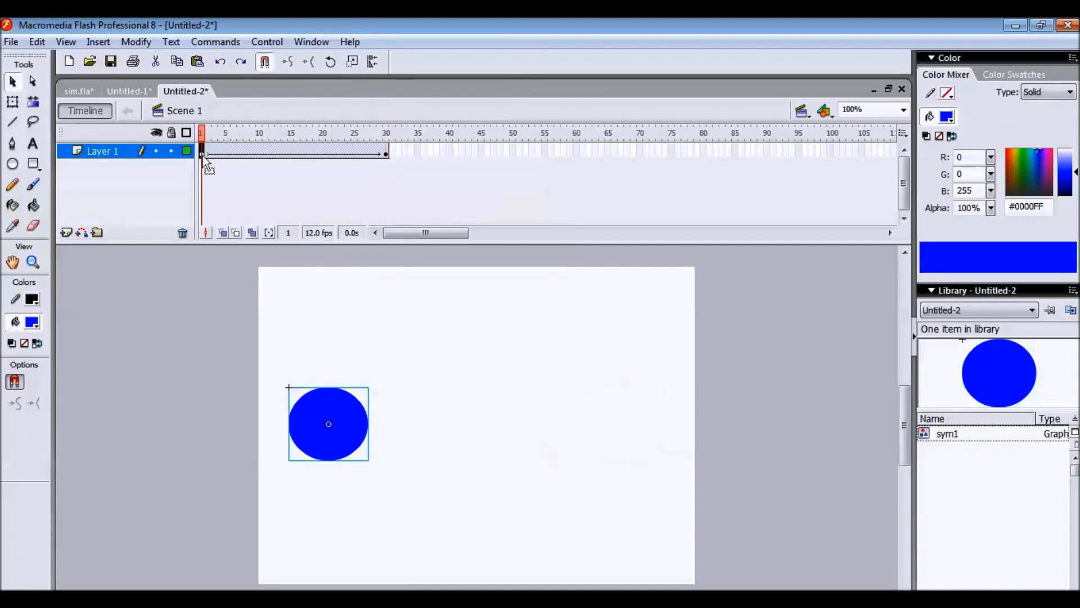
left_click(385, 152)
left_click(386, 153)
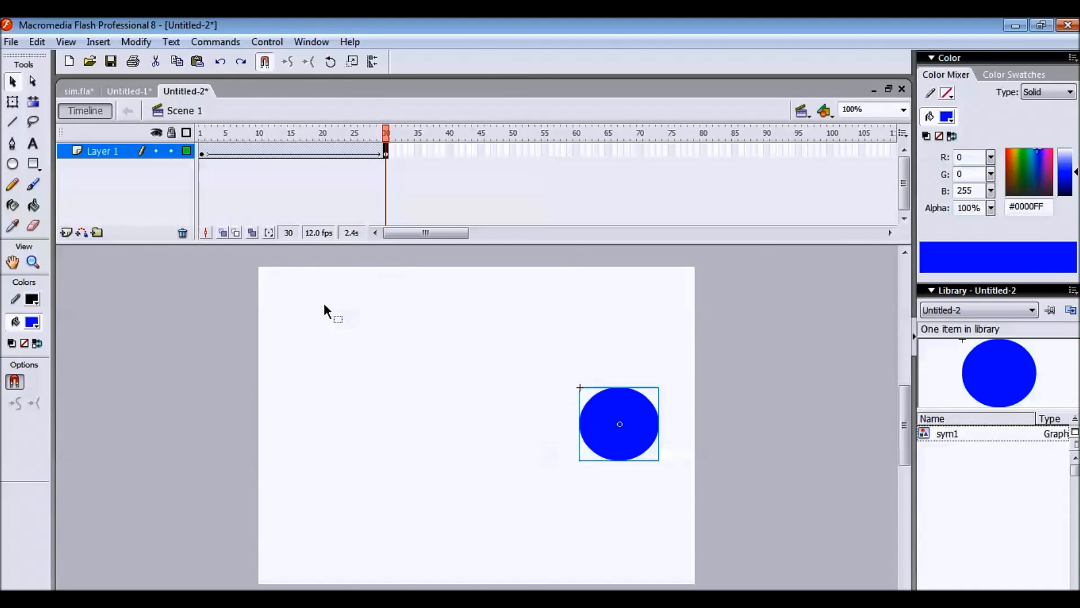
left_click(202, 153)
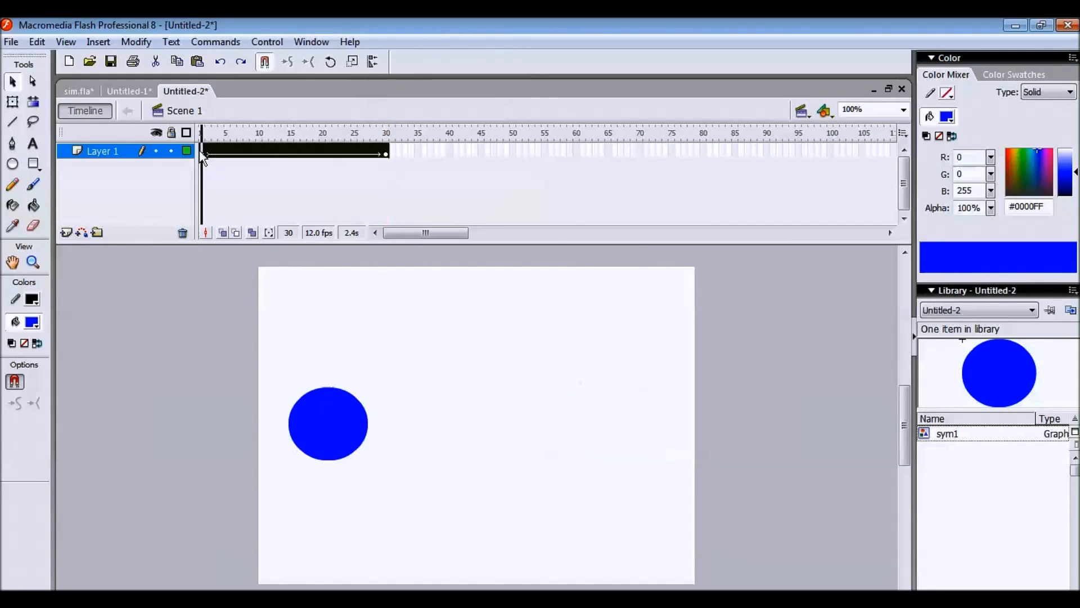
right_click(338, 149)
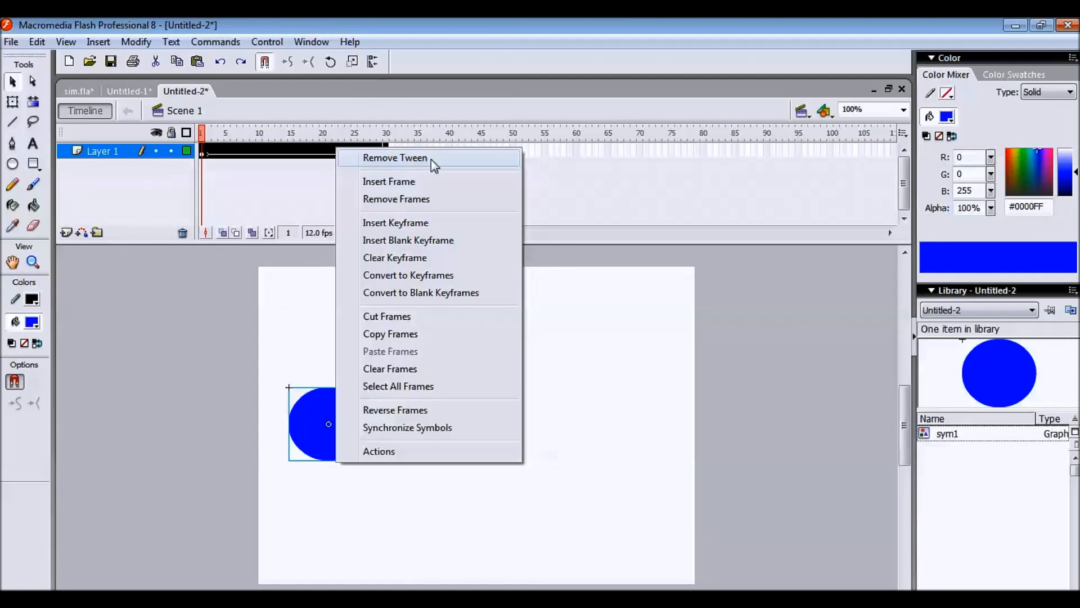
left_click(343, 82)
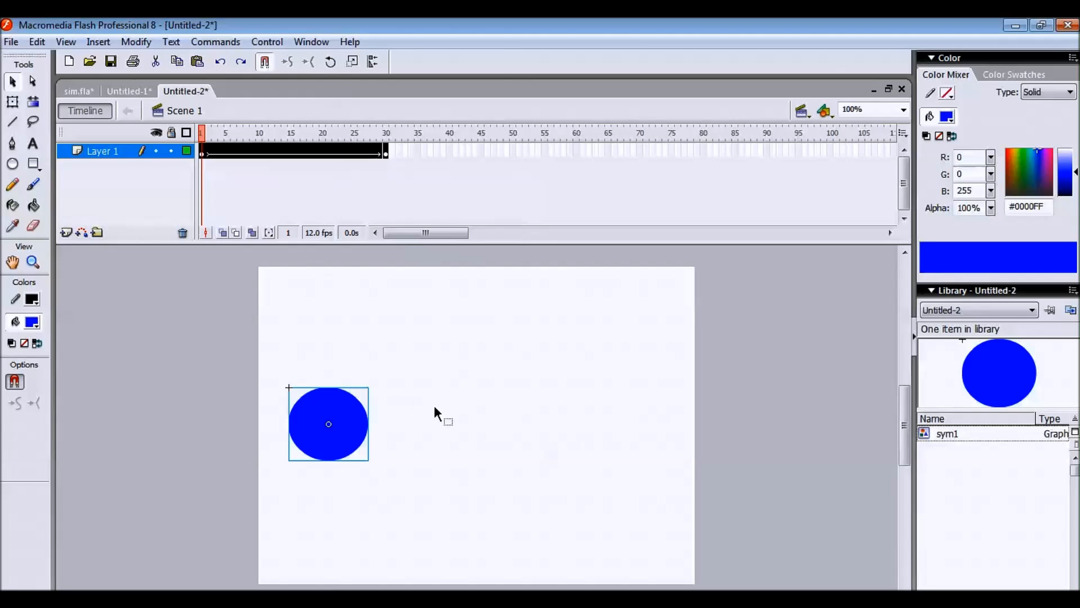
Step: Insert a blank keyframe at frame 31 and draw a ramp: a long downward diagonal with a short horizontal ledge at each end
left_click(394, 150)
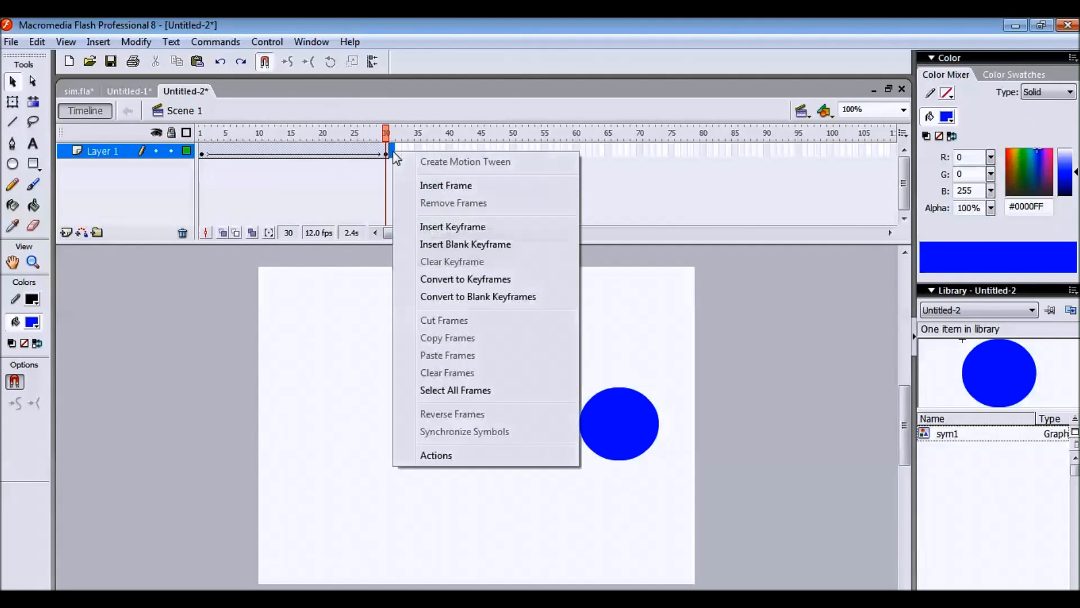
left_click(494, 244)
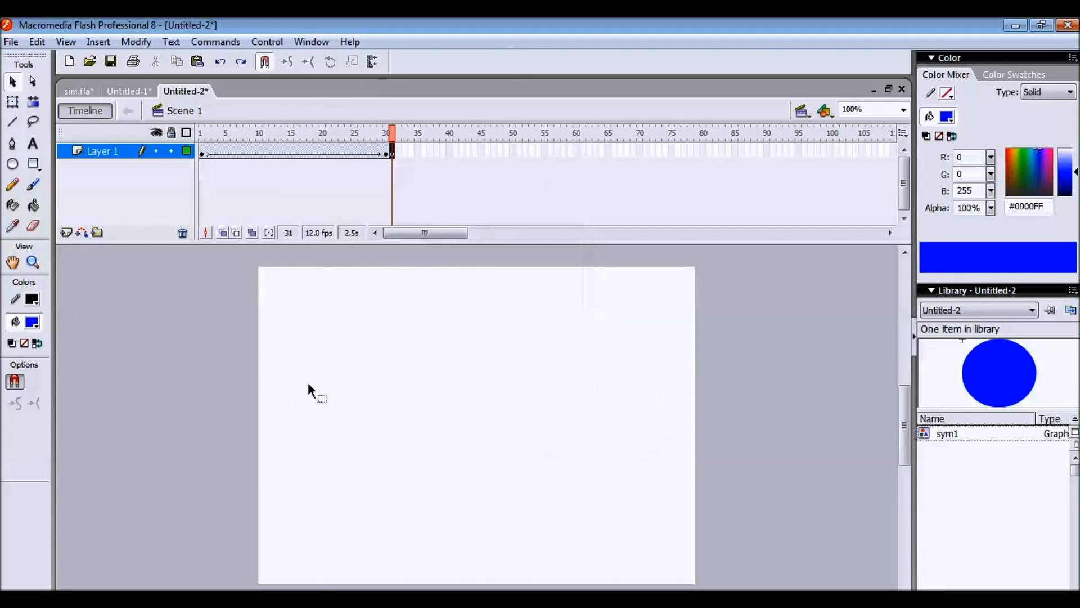
left_click(12, 122)
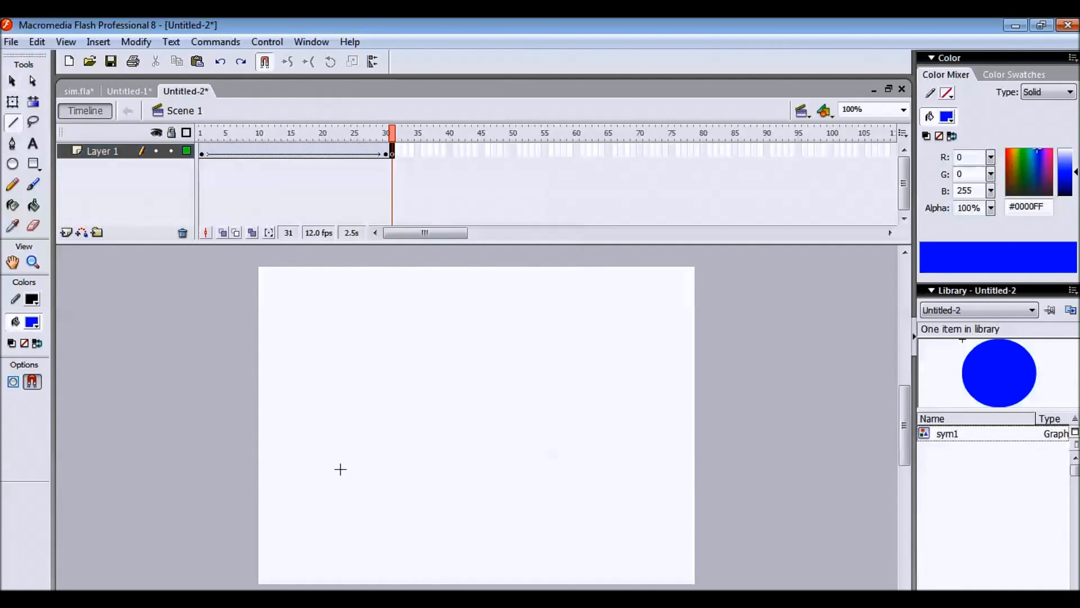
left_click_drag(281, 355, 564, 536)
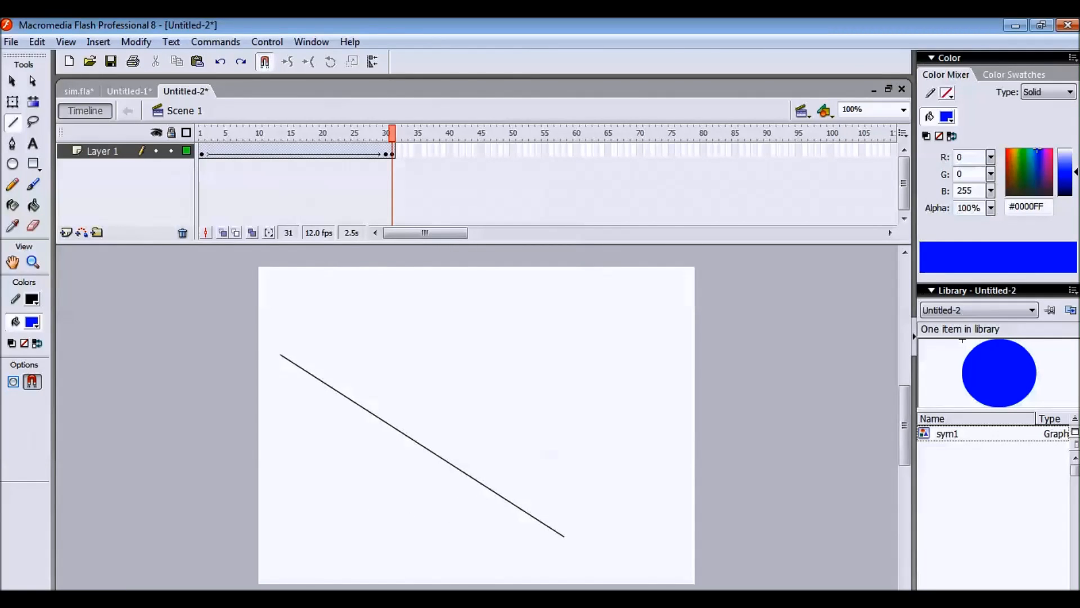
left_click_drag(564, 536, 699, 536)
left_click_drag(281, 355, 260, 355)
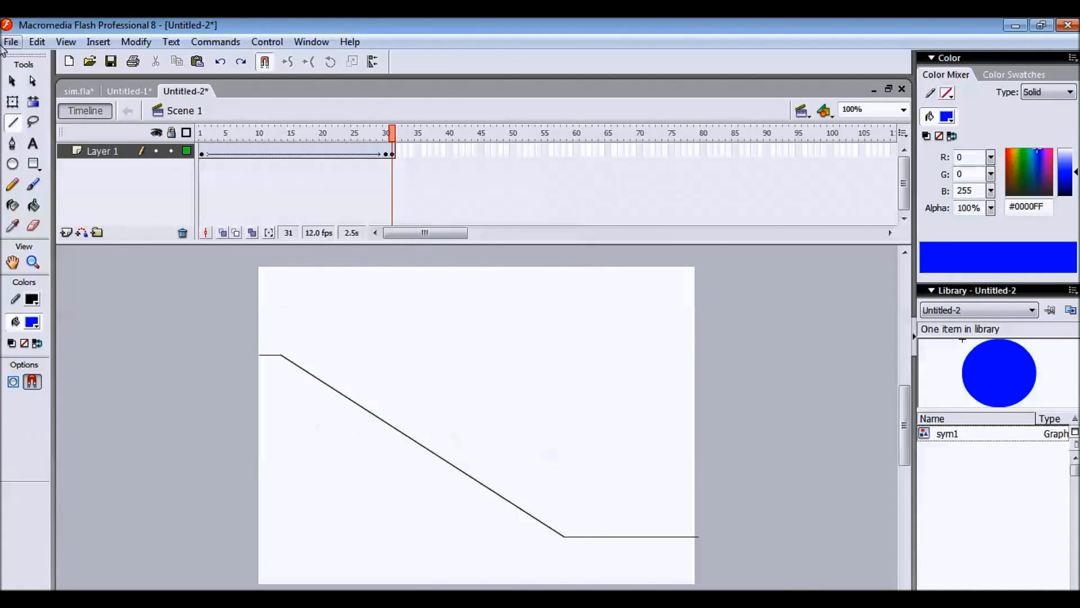
left_click(13, 165)
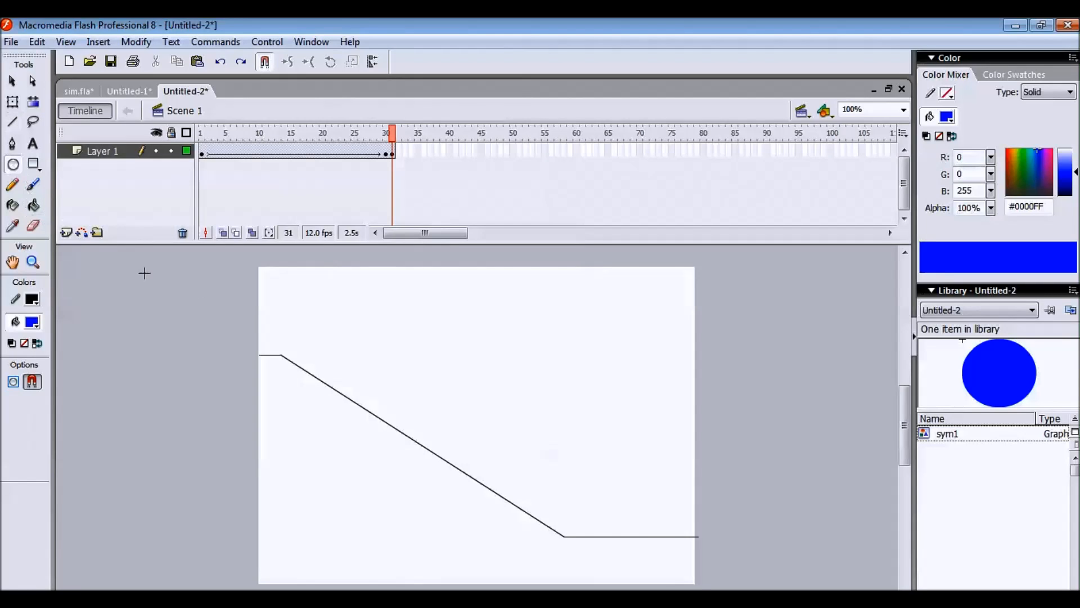
mouse_move(289, 292)
left_mouse_down()
mouse_move(270, 319)
mouse_move(261, 306)
mouse_move(159, 294)
left_mouse_up()
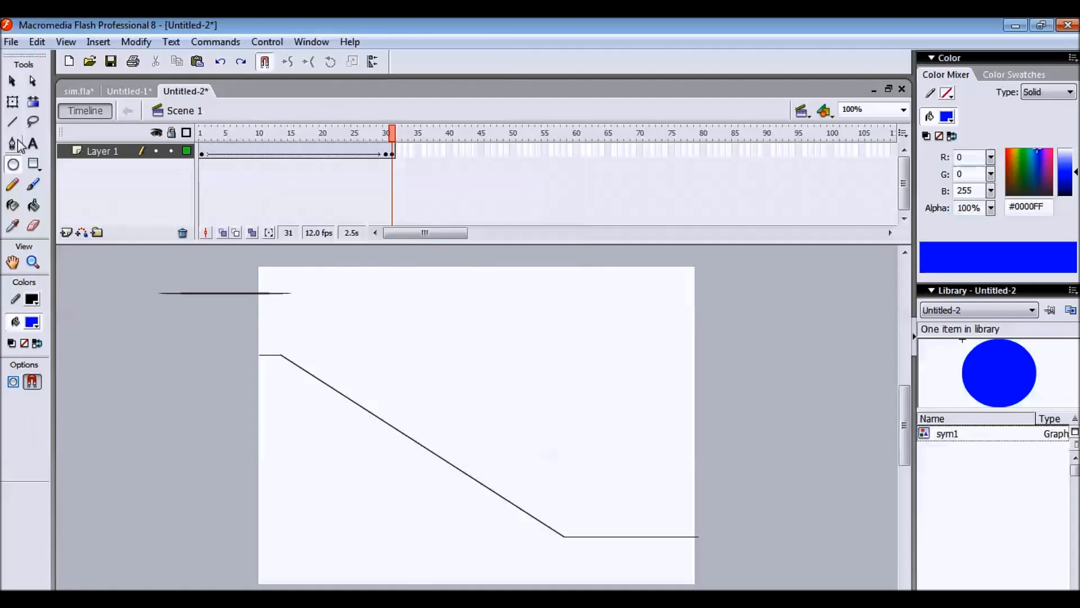
left_click(12, 81)
left_click_drag(146, 257, 307, 321)
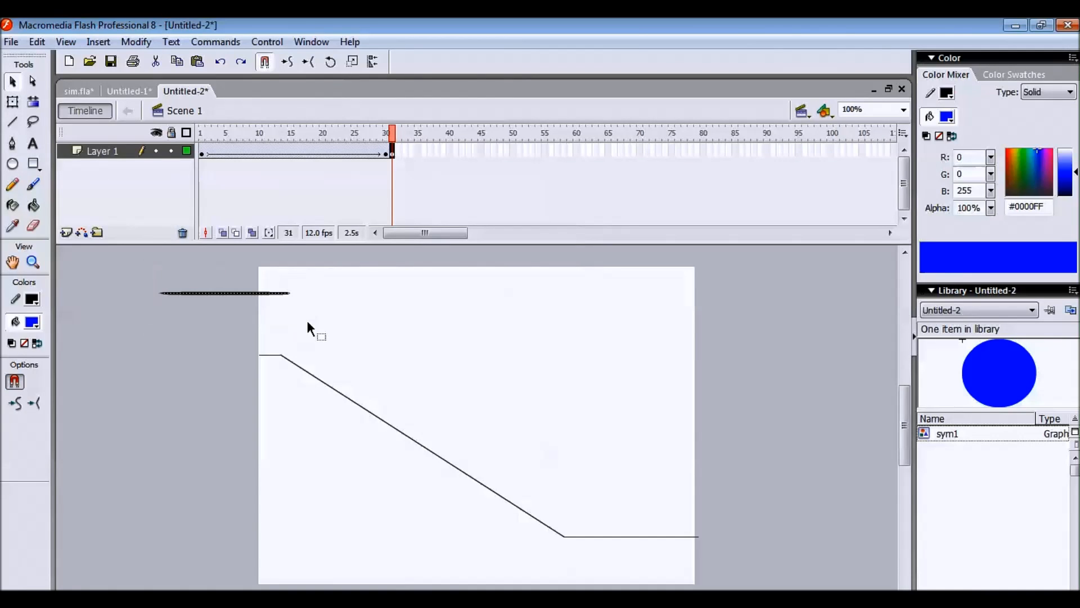
key("Delete")
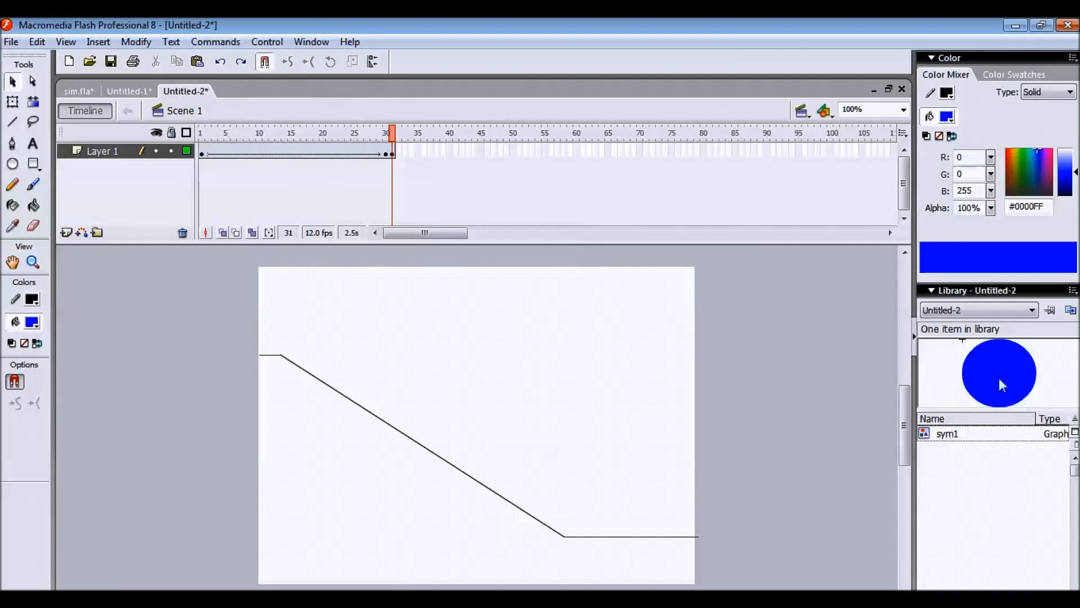
Step: Place an instance of the sym1 circle on the ramp's upper ledge and scale it down slightly
left_click_drag(1000, 378, 296, 309)
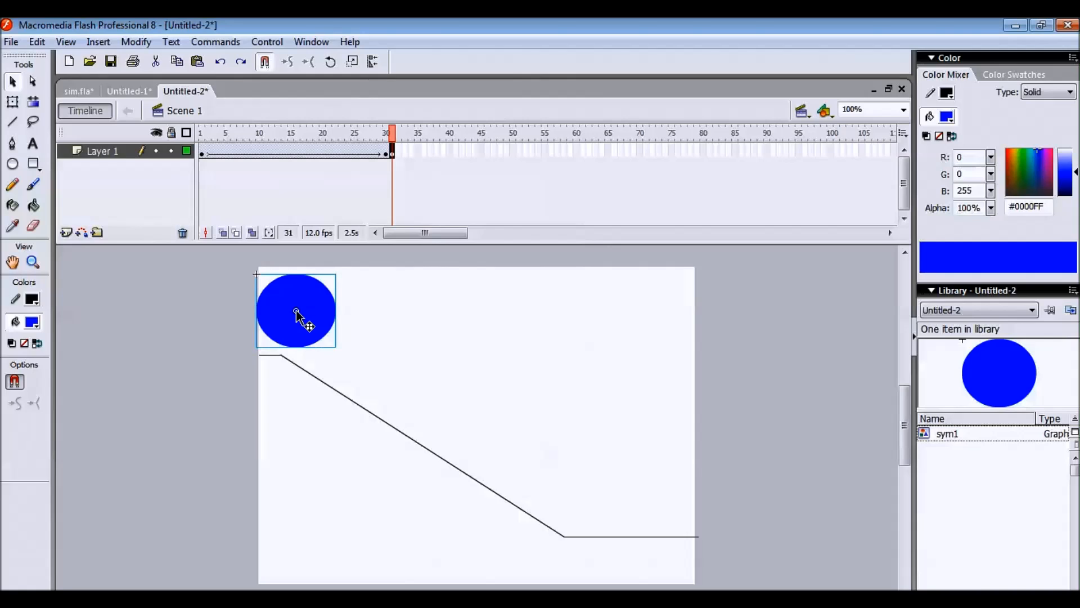
left_click(12, 103)
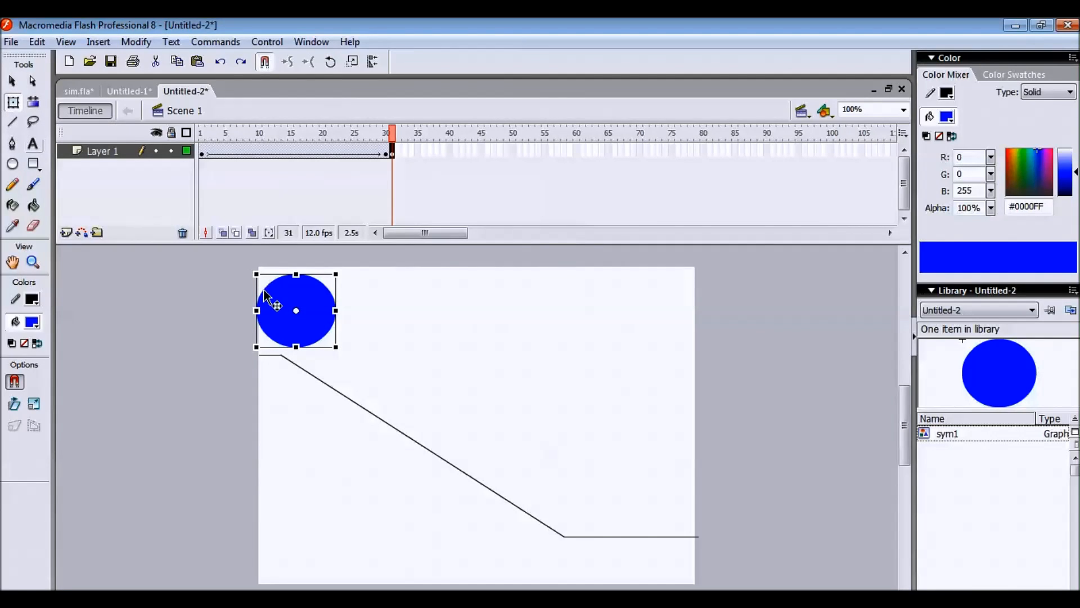
left_click_drag(254, 347, 301, 333)
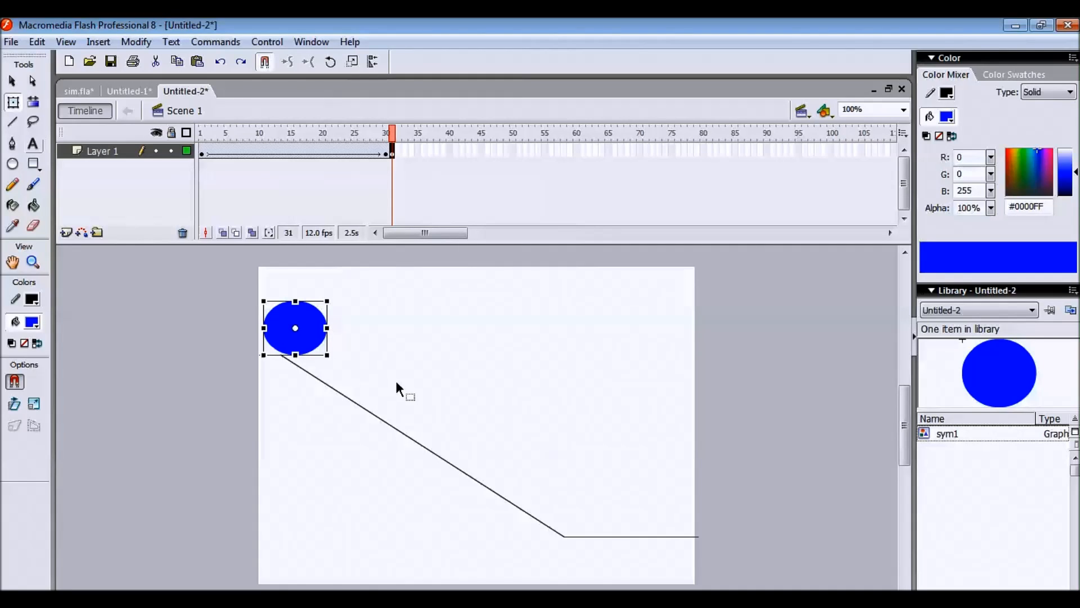
left_click(419, 374)
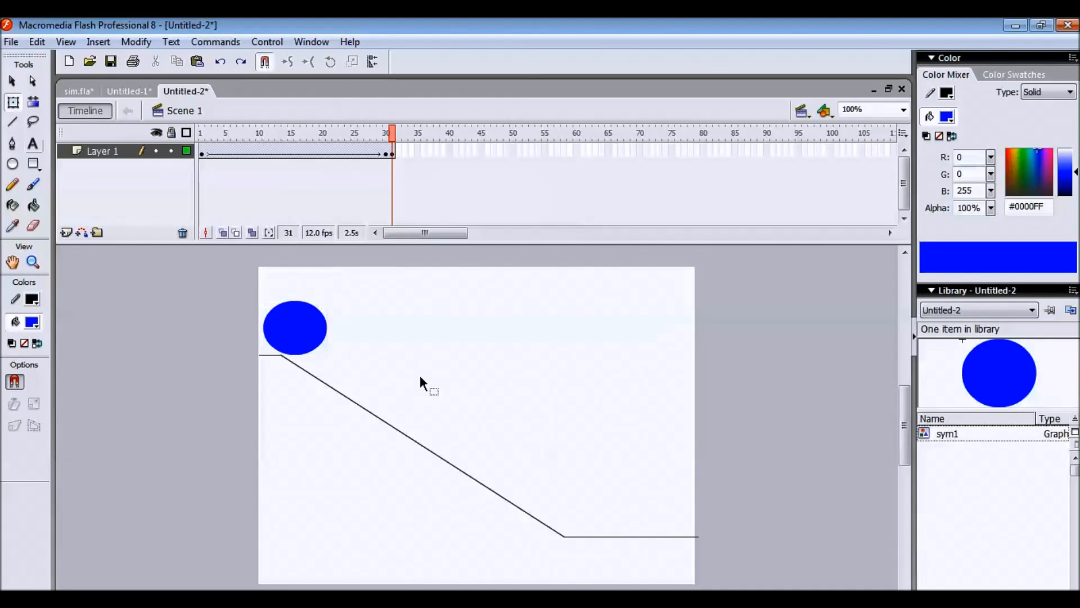
Step: Nudge the circle slightly left on the upper ledge, then move it down the ramp onto the lower ledge
left_click(283, 307)
key("Left")
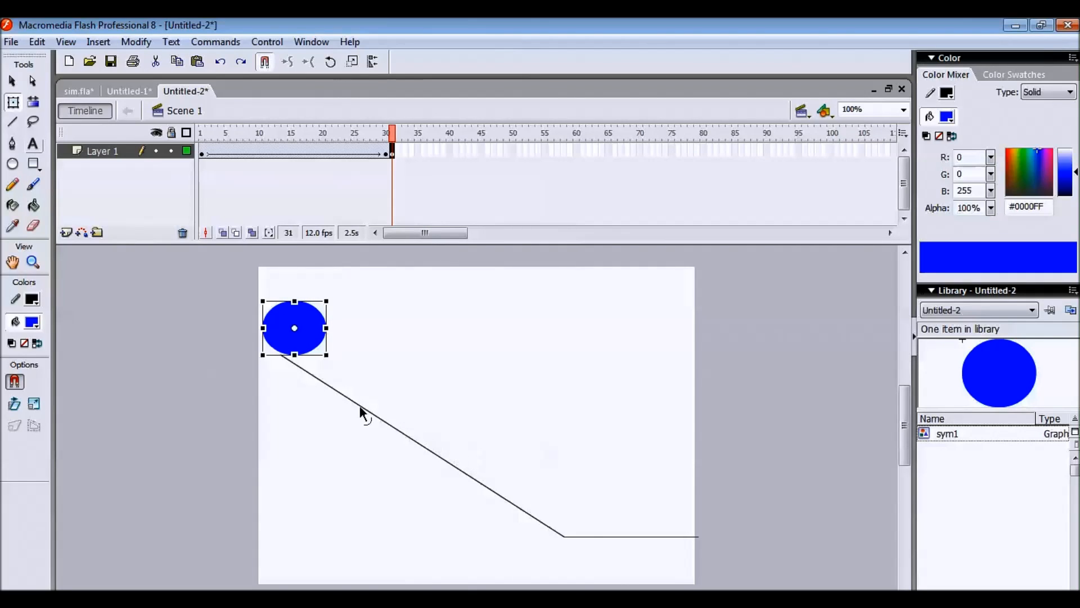
left_click_drag(298, 327, 596, 506)
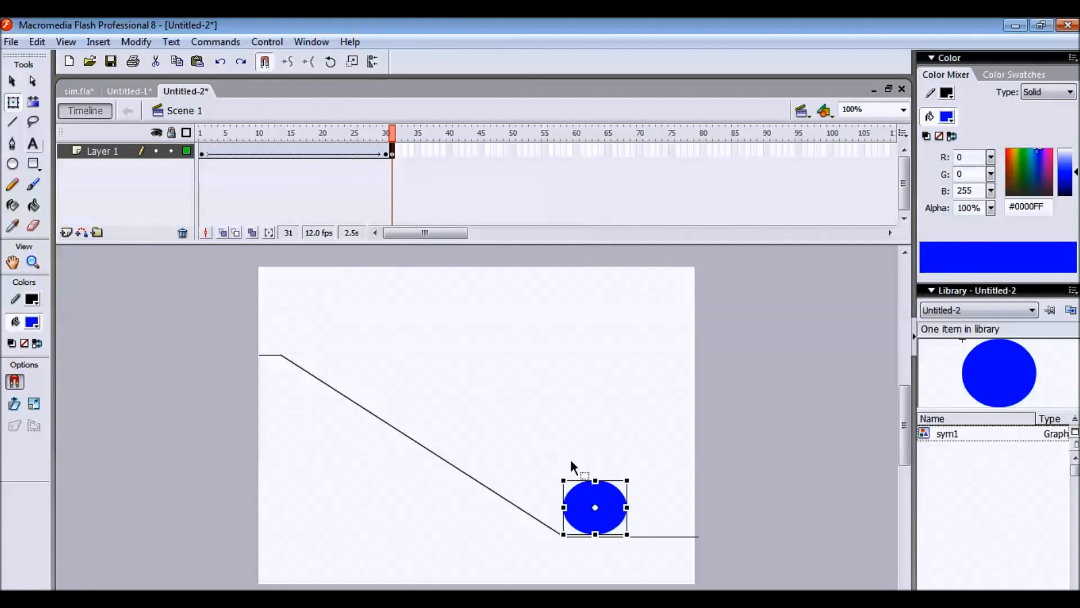
left_click(569, 437)
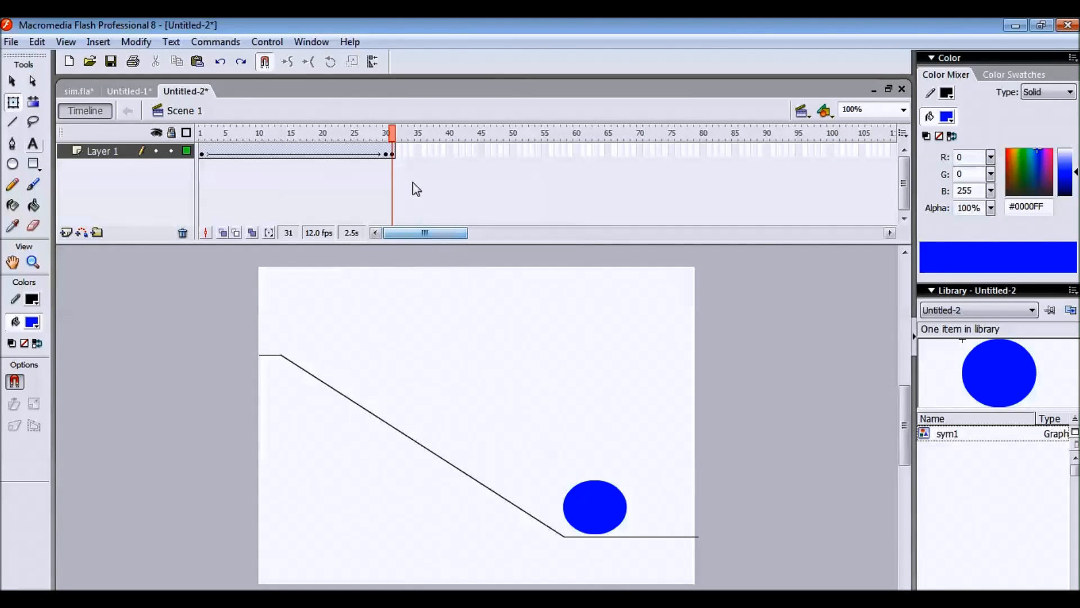
Step: Copy frame 31 and remove it from Layer 1
right_click(393, 155)
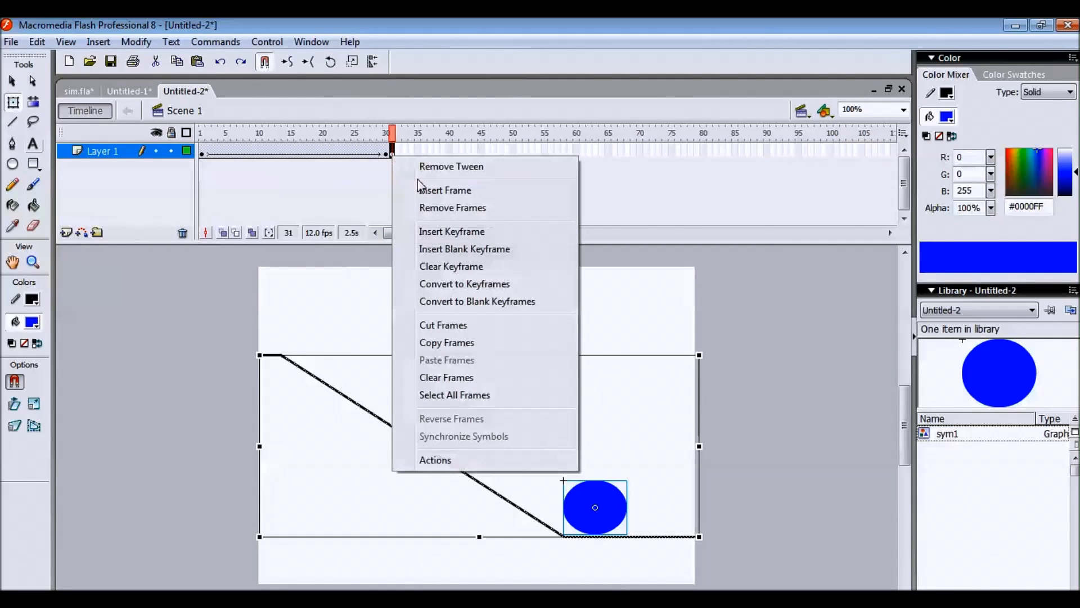
left_click(495, 345)
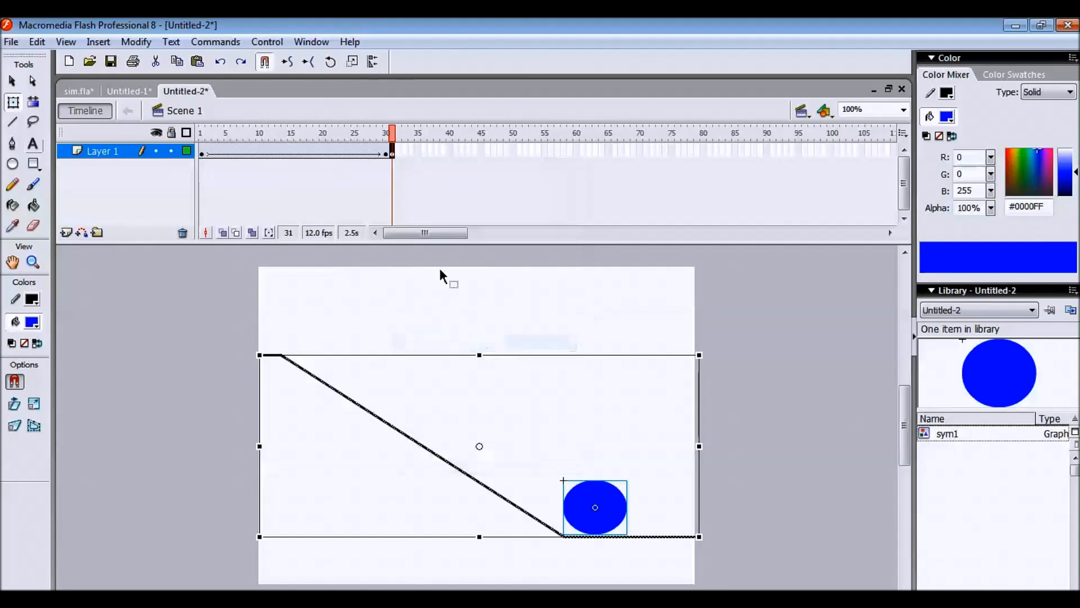
right_click(392, 153)
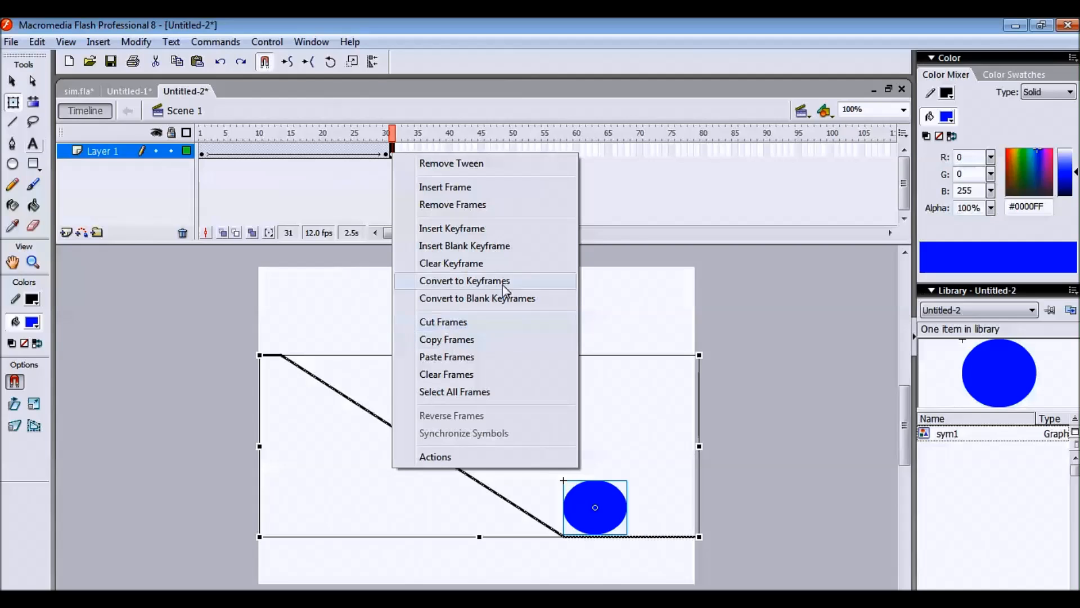
left_click(496, 205)
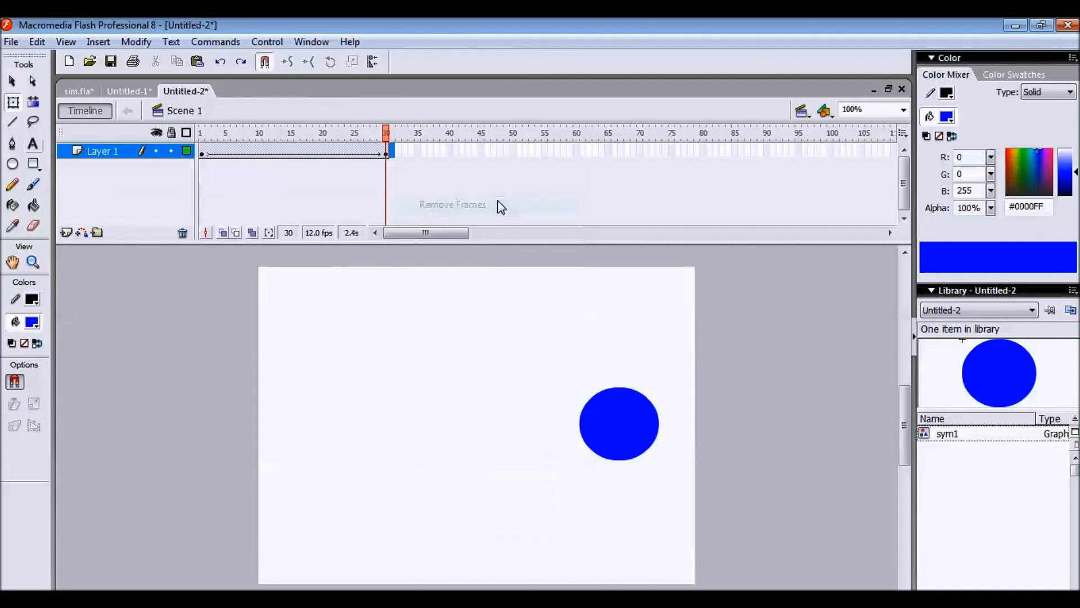
Step: Extend Layer 1 with an inserted frame at frame 50, beyond the circle's keyframe at frame 30
left_click(386, 153)
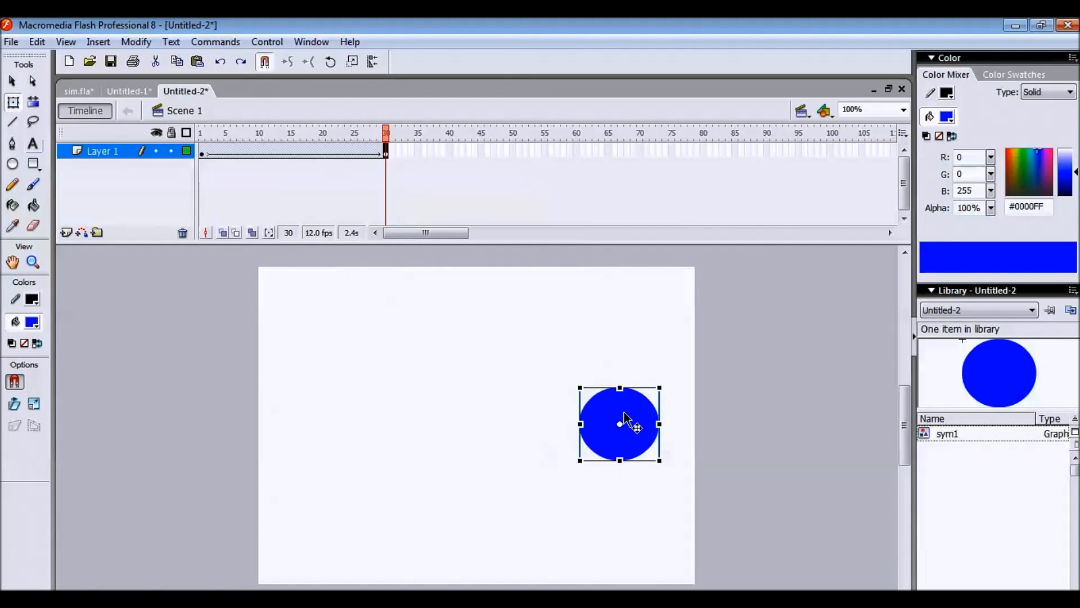
right_click(512, 154)
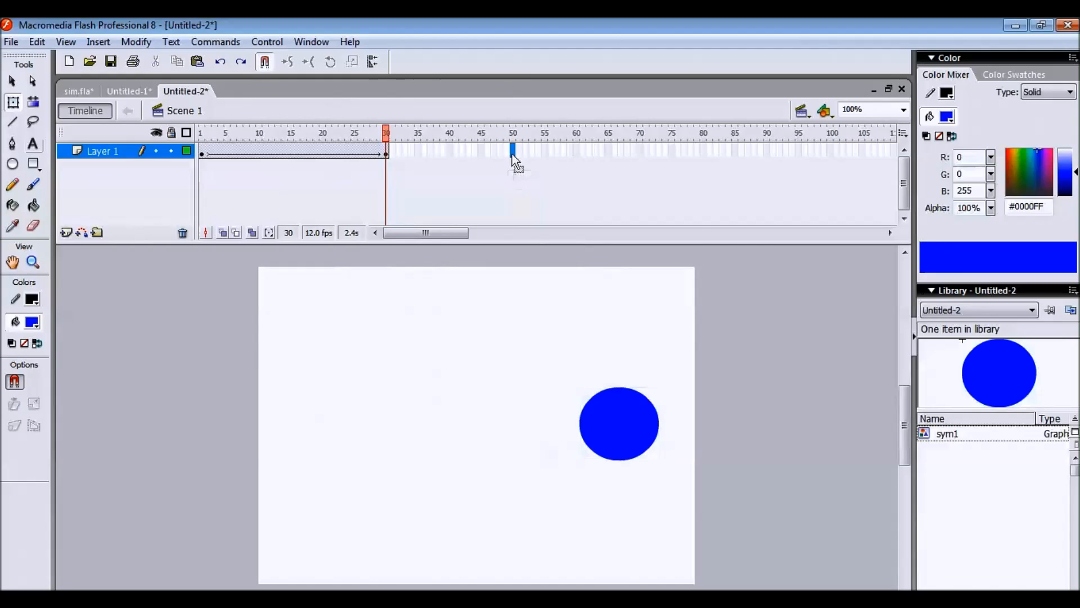
left_click(576, 192)
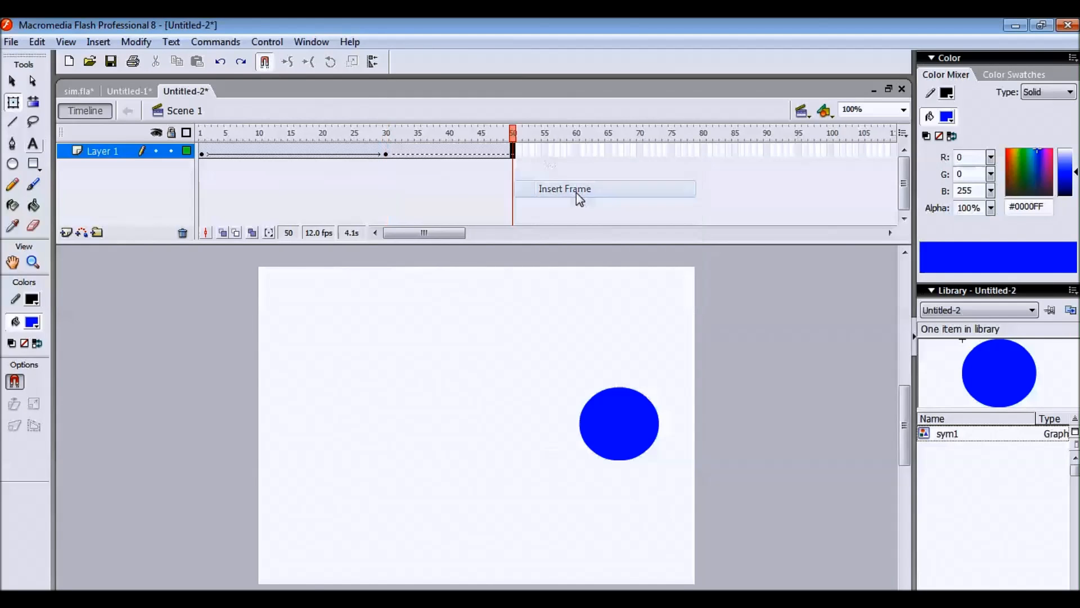
Step: Remove the tween from frames 30 to 50 of Layer 1
left_click(388, 154)
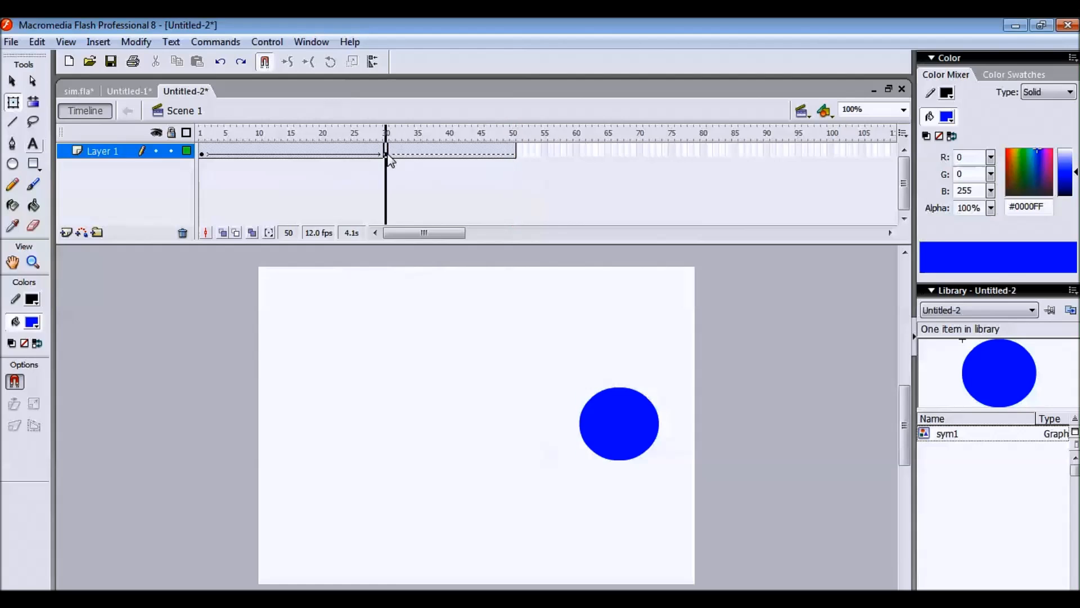
left_click(516, 157, "shift")
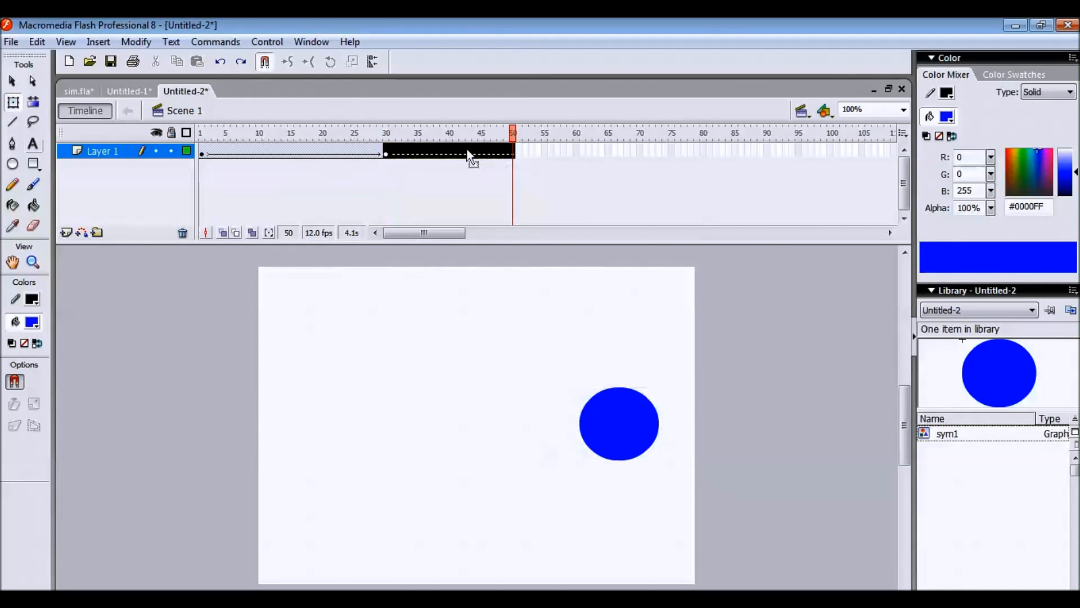
right_click(465, 152)
left_click(512, 159)
Step: Run Test Movie to watch the circle move and pause at the end, close the preview, and clear the frame selection
left_click(267, 43)
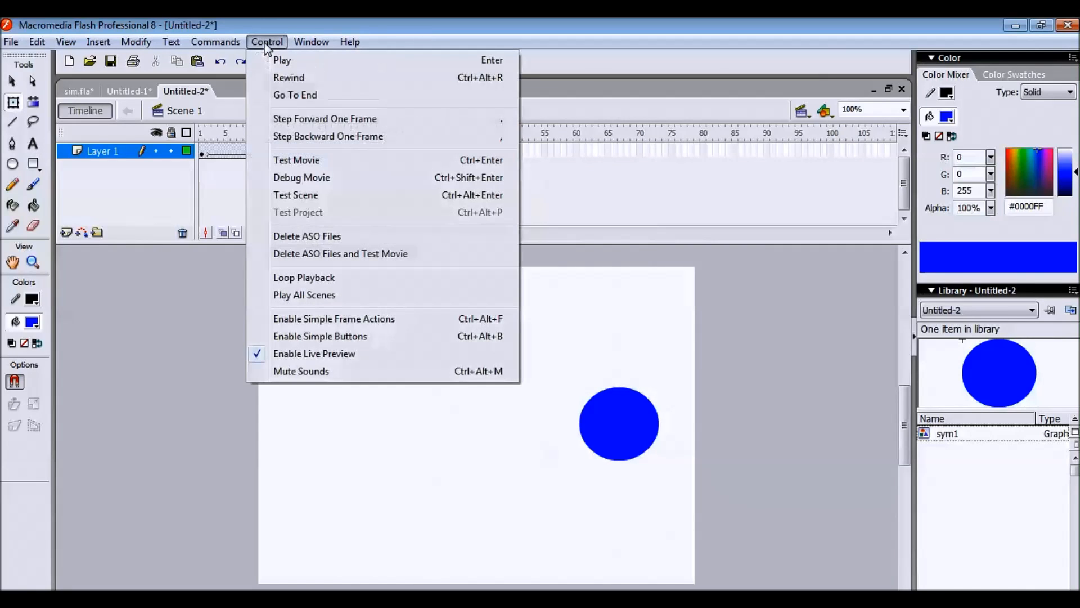
left_click(348, 160)
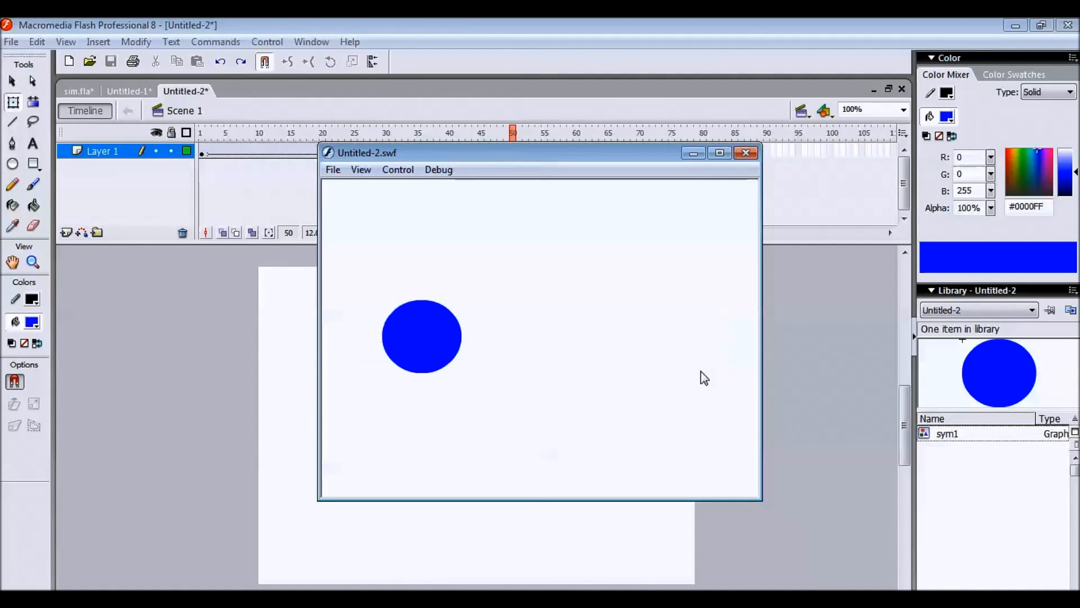
left_click(746, 152)
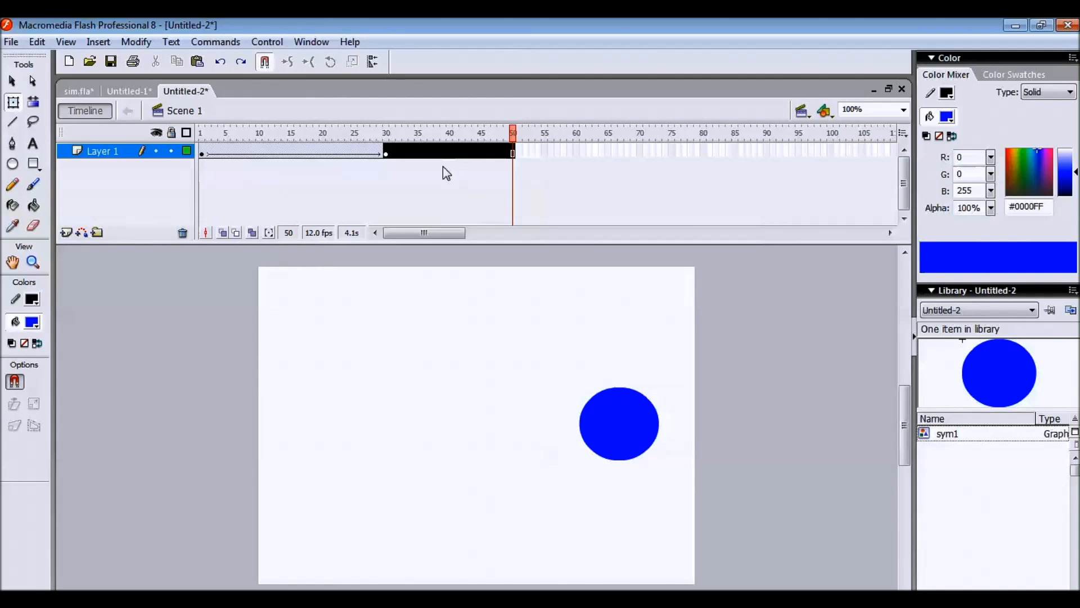
left_click(714, 347)
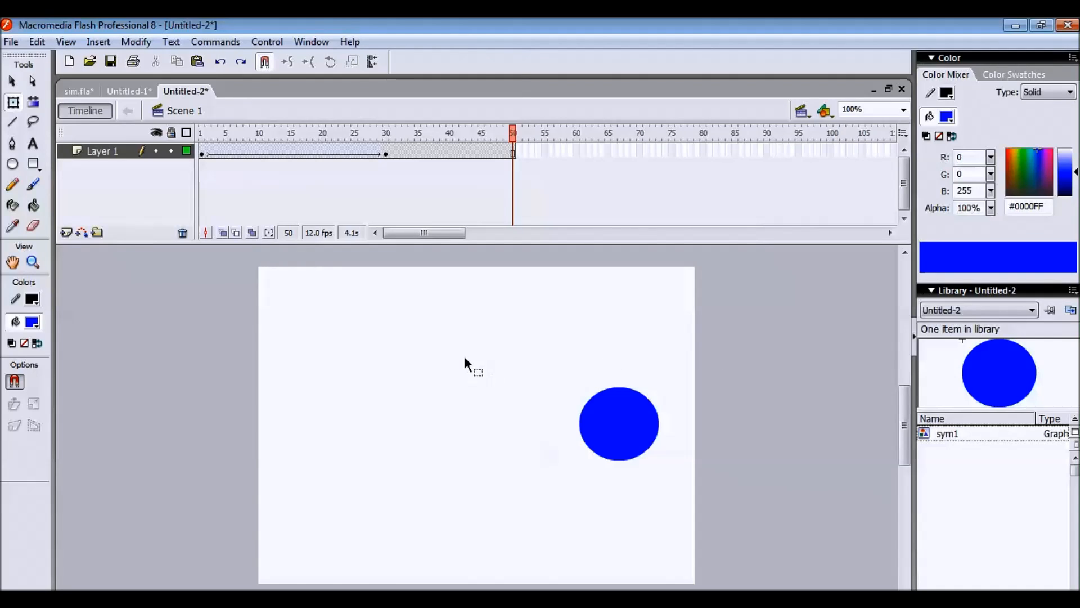